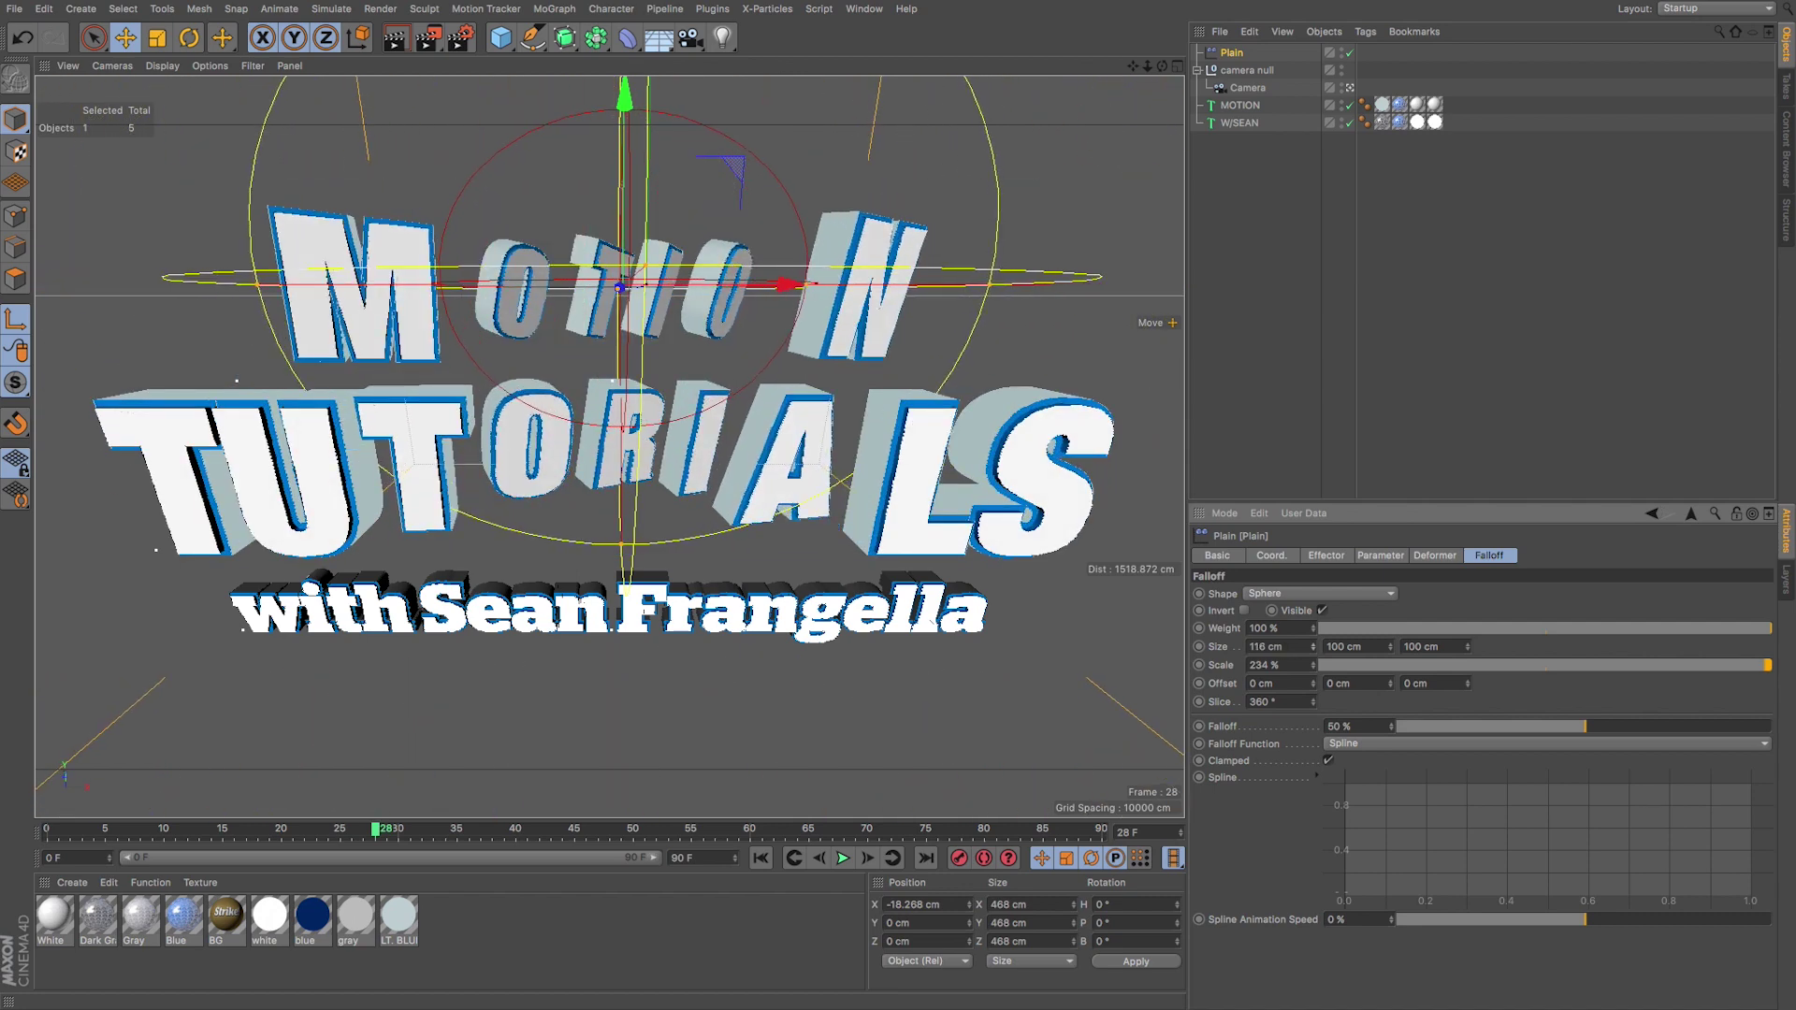
pyautogui.rightClick(707, 328)
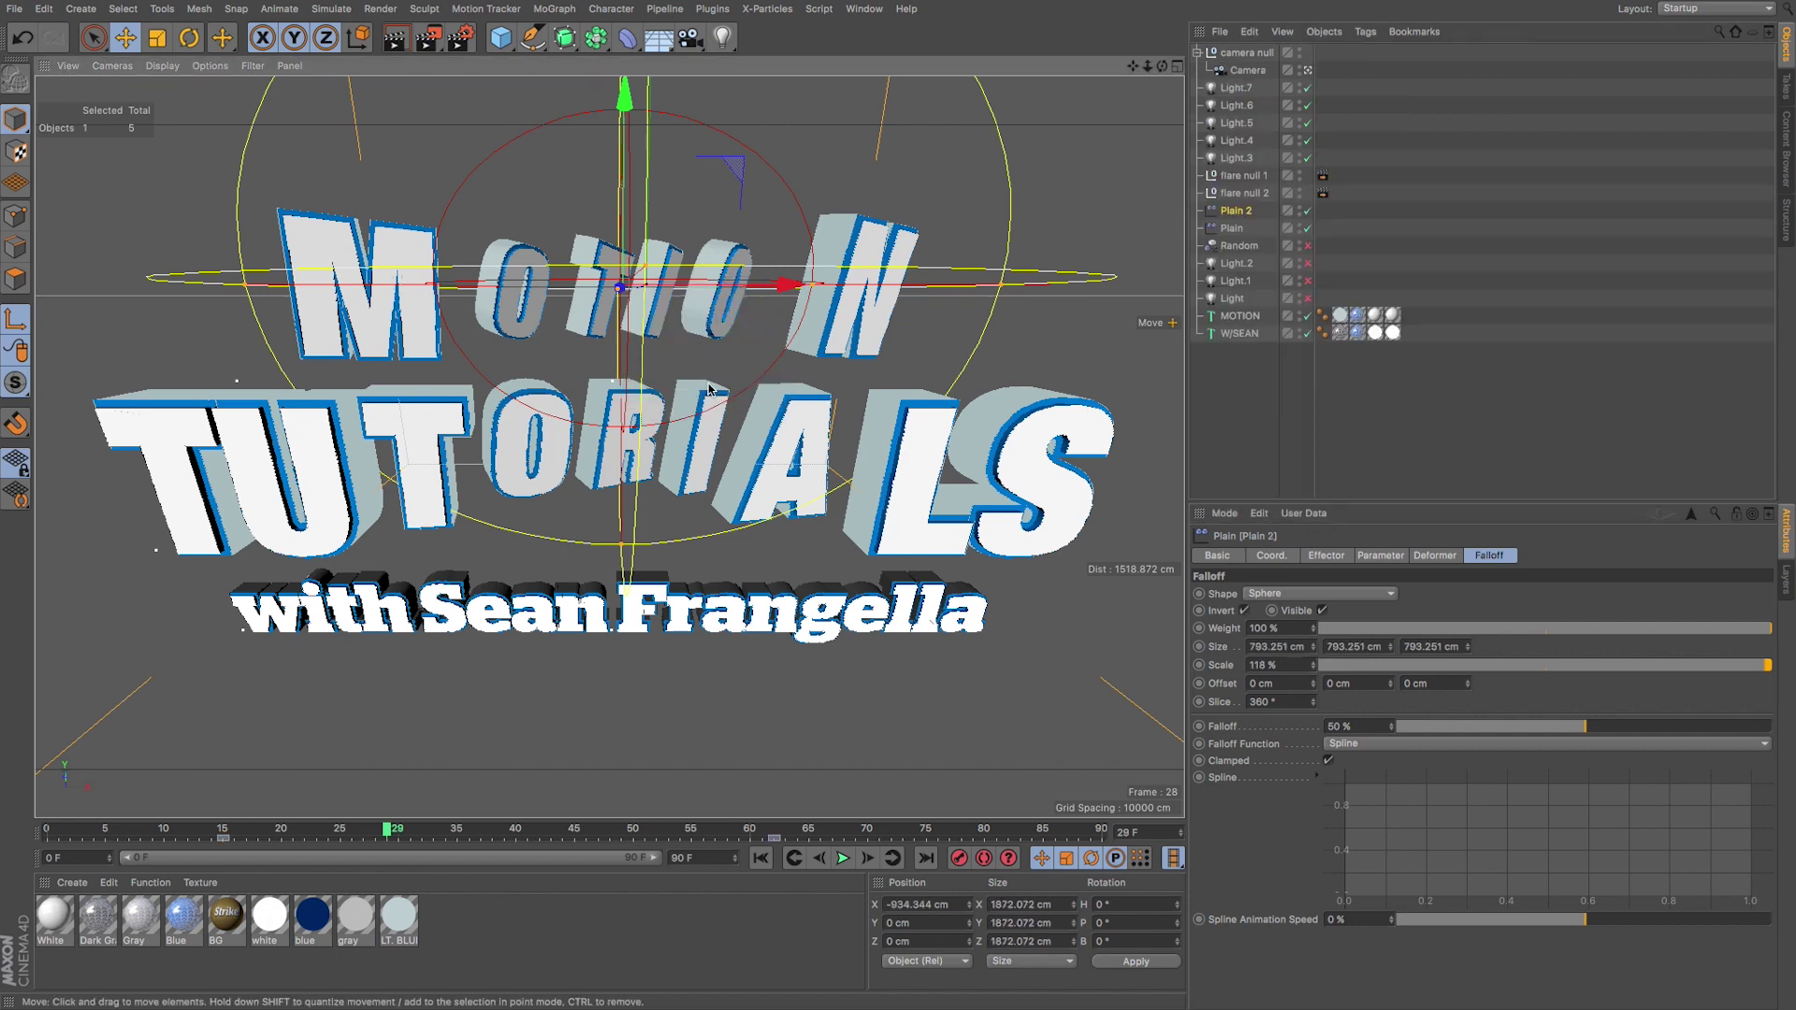
pyautogui.click(230, 831)
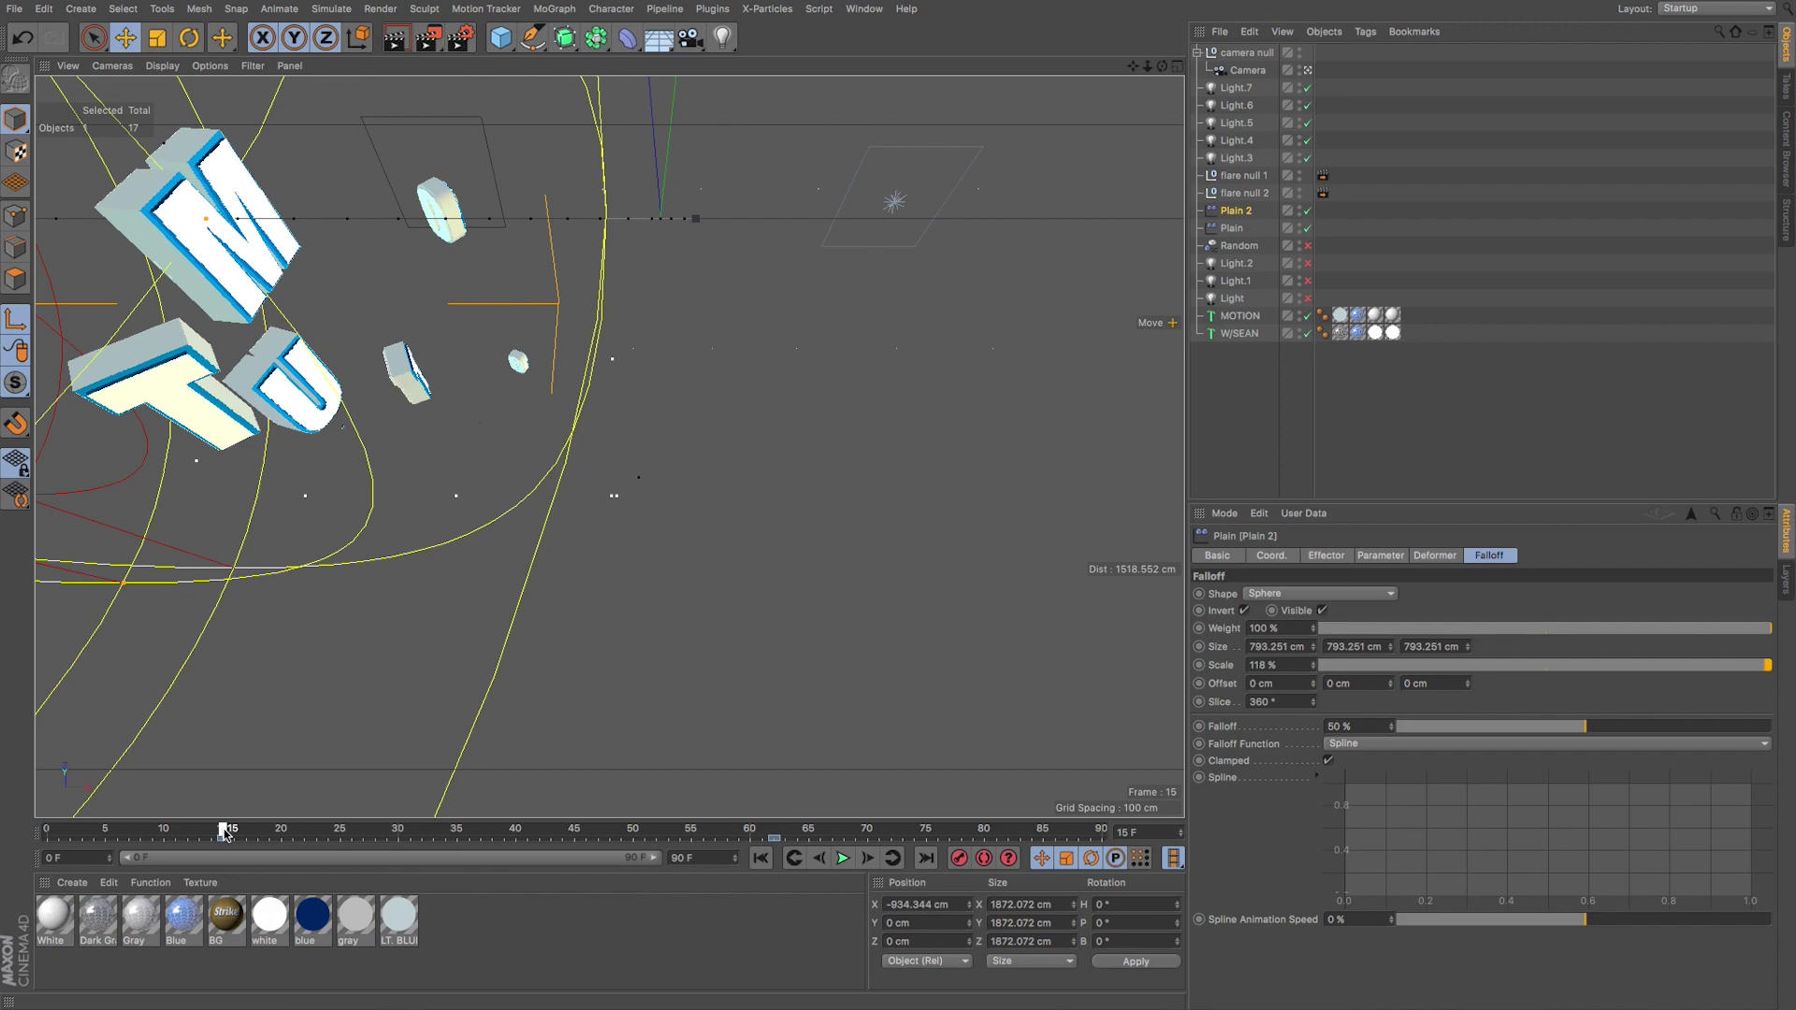
pyautogui.moveTo(227, 832); pyautogui.dragTo(657, 832)
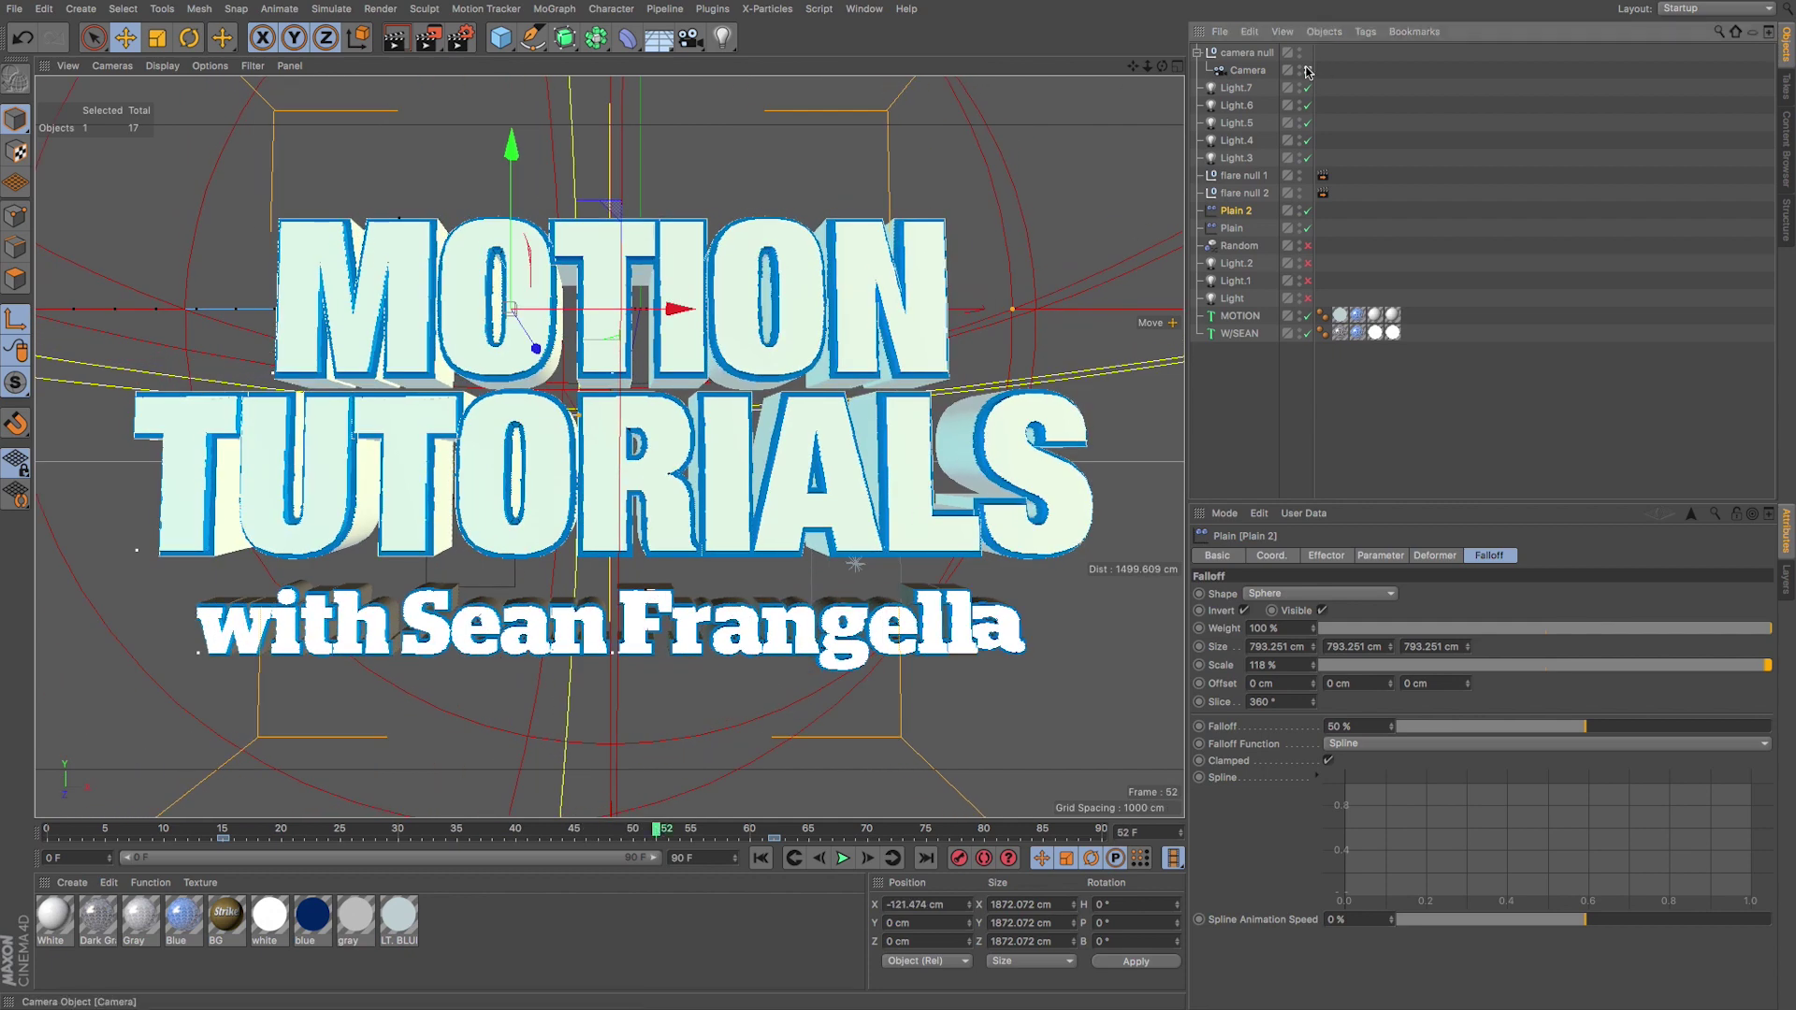
pyautogui.scroll(-5, 949, 460)
pyautogui.press('h')
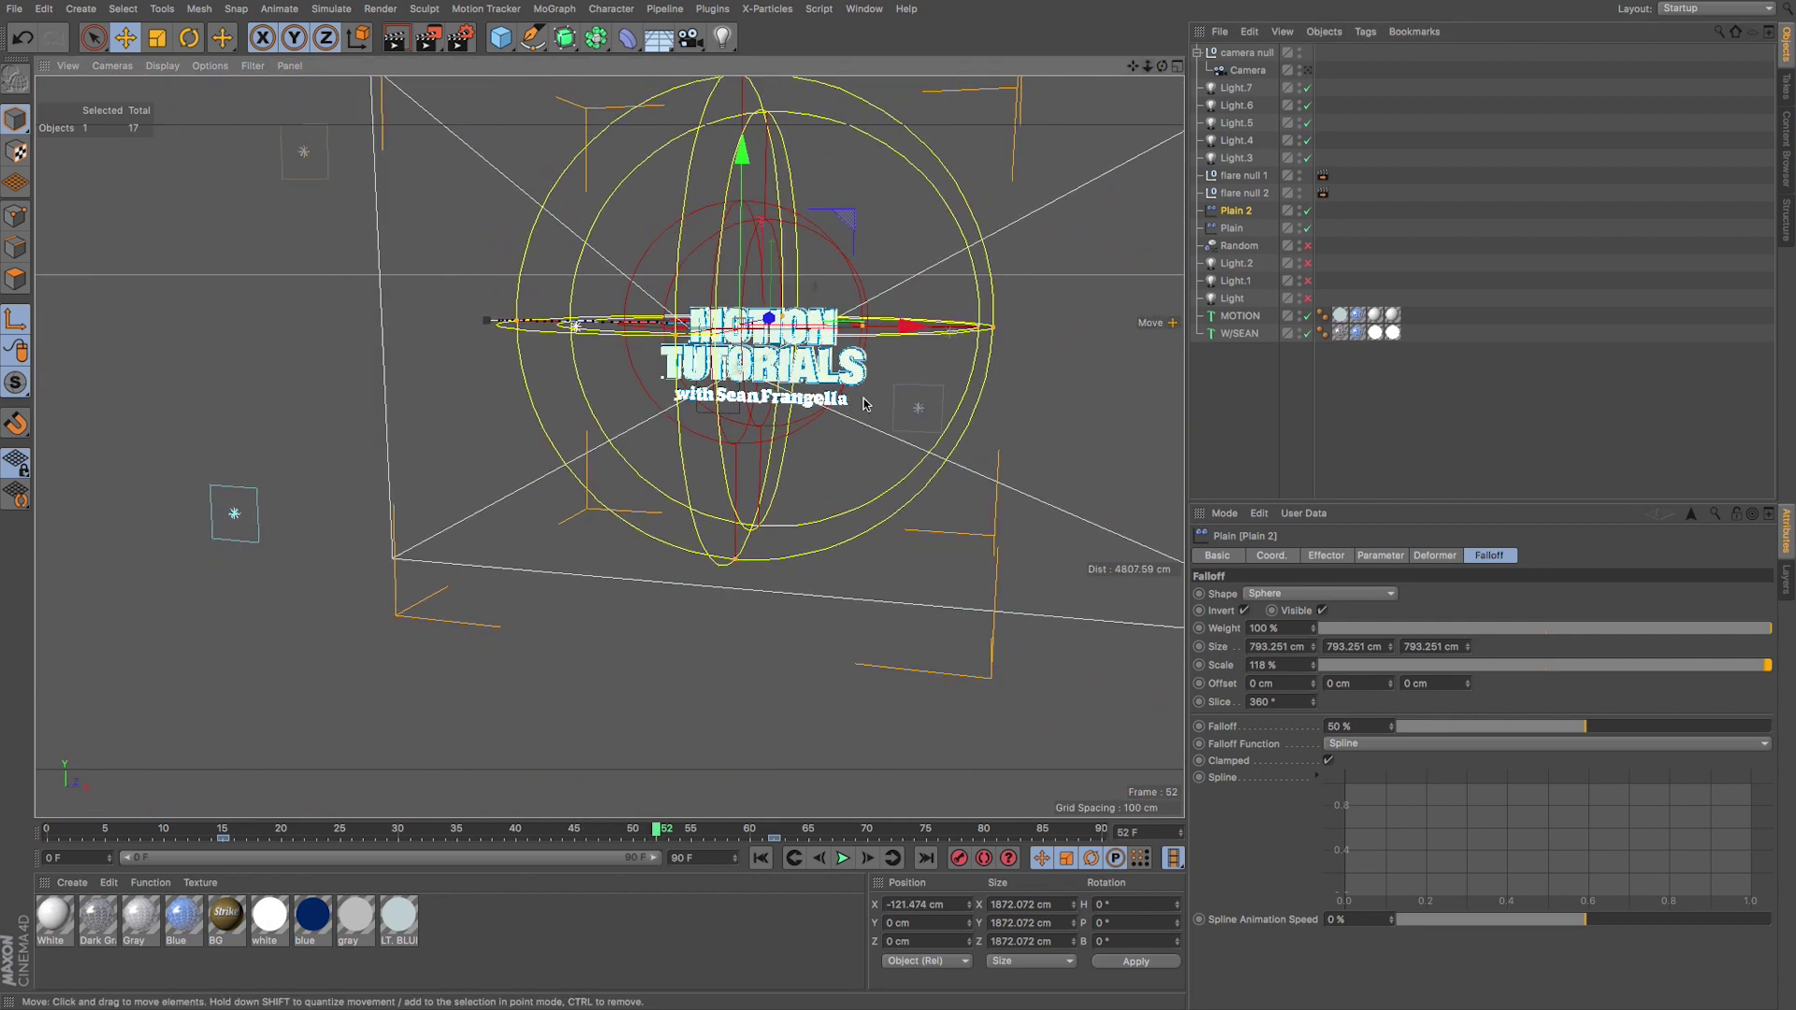
pyautogui.moveTo(224, 835); pyautogui.dragTo(457, 835)
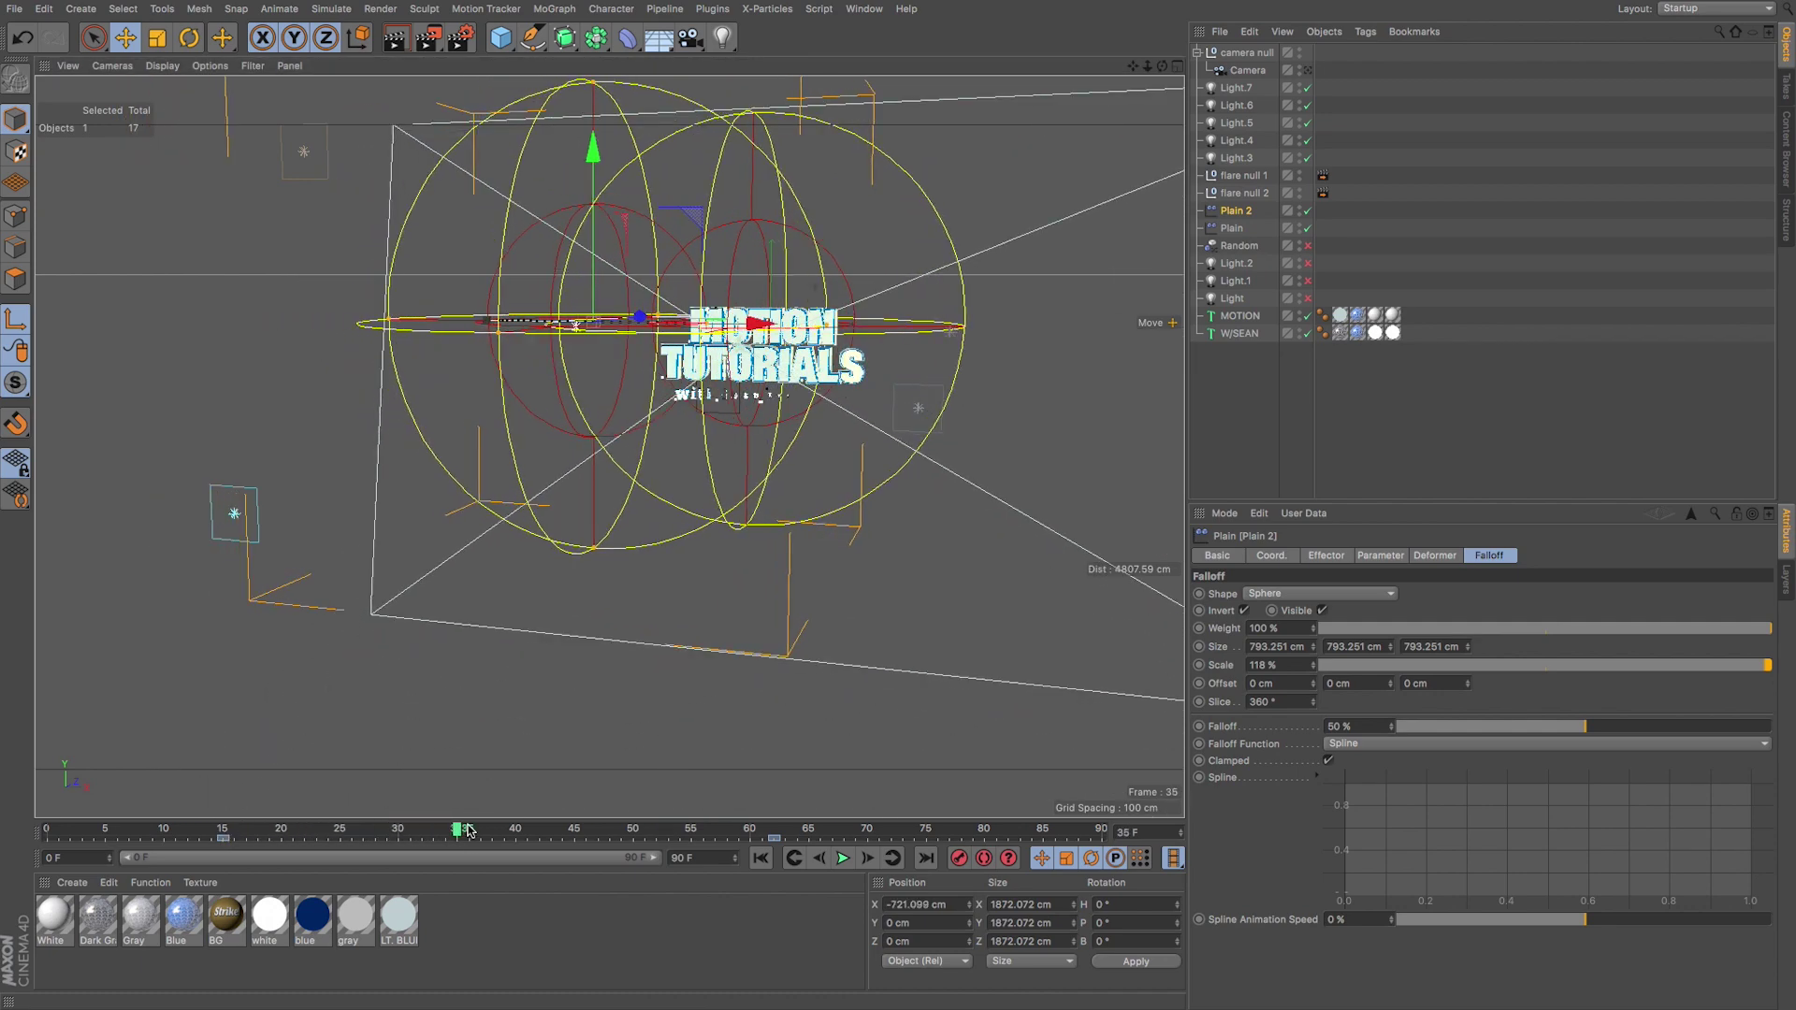
pyautogui.press('v')
pyautogui.moveTo(589, 447)
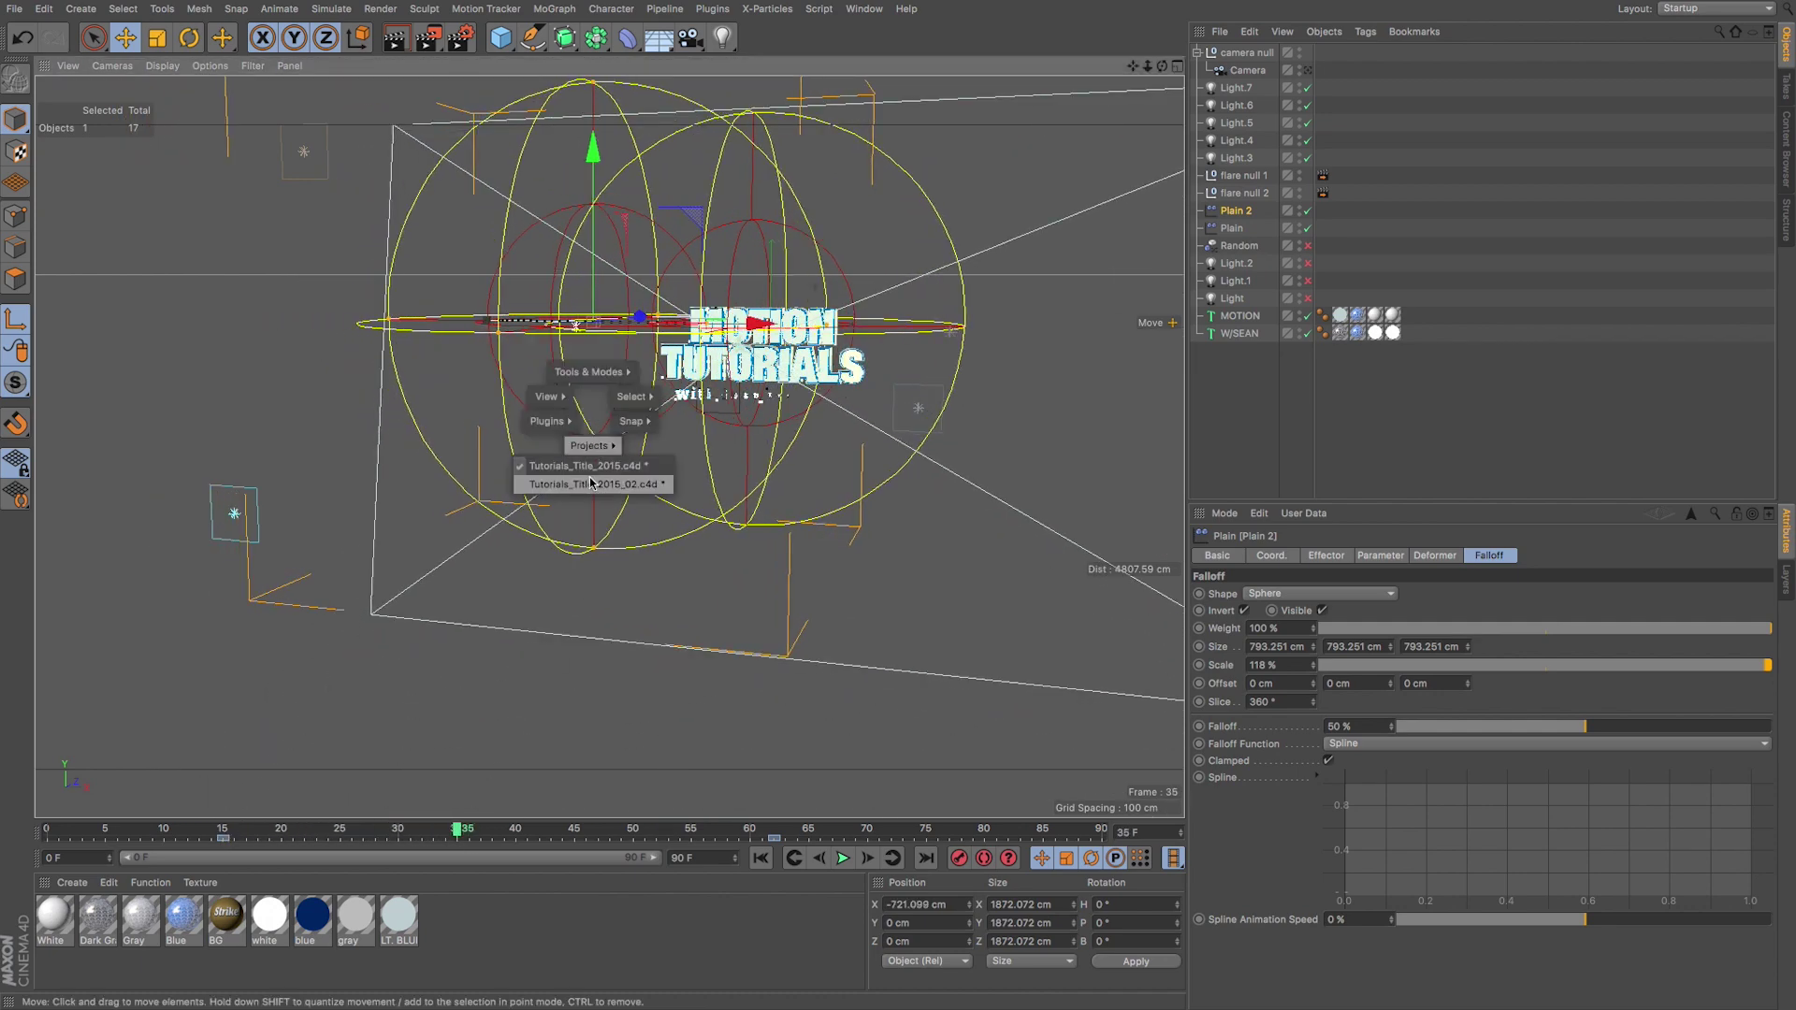
pyautogui.click(595, 484)
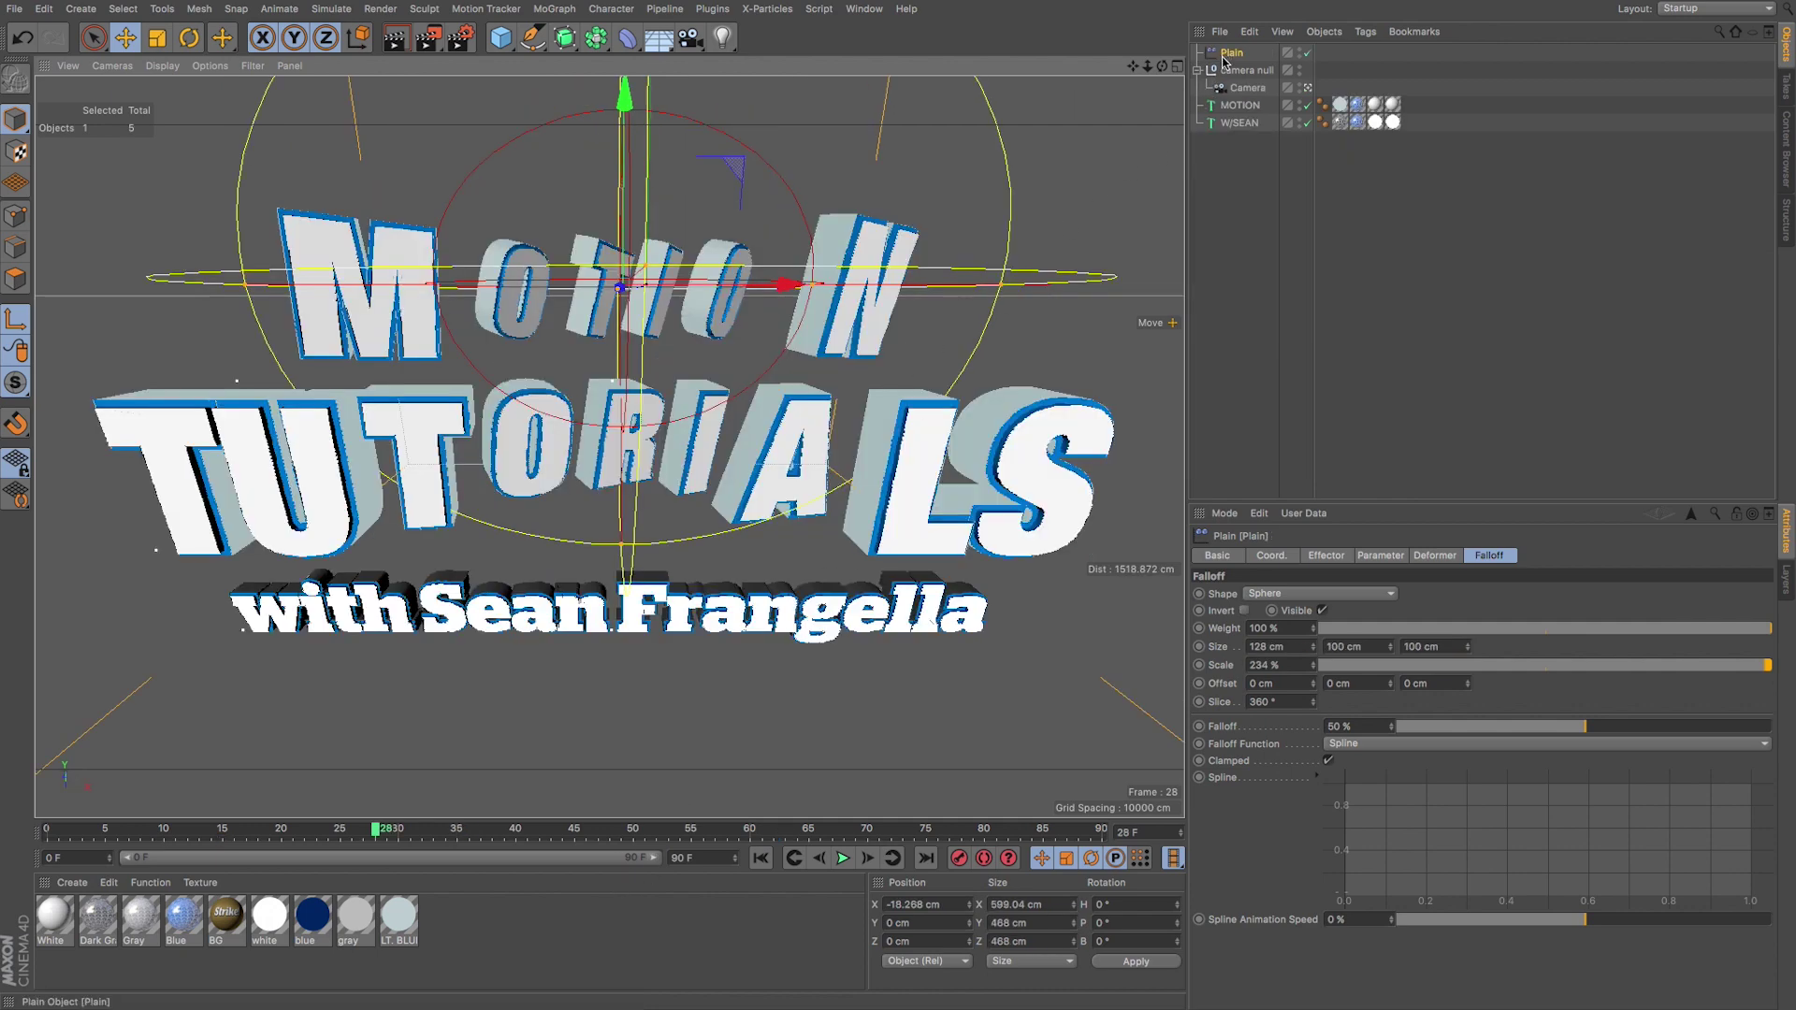
# Step: Enlarge the Plain effector's falloff scale to 384 %
pyautogui.click(1310, 87)
pyautogui.scroll(-3, 950, 312)
pyautogui.moveTo(950, 312)
pyautogui.keyDown('alt'); pyautogui.mouseDown()
pyautogui.moveTo(890, 321)
pyautogui.moveTo(979, 318)
pyautogui.moveTo(898, 341)
pyautogui.moveTo(944, 309)
pyautogui.mouseUp(); pyautogui.keyUp('alt')
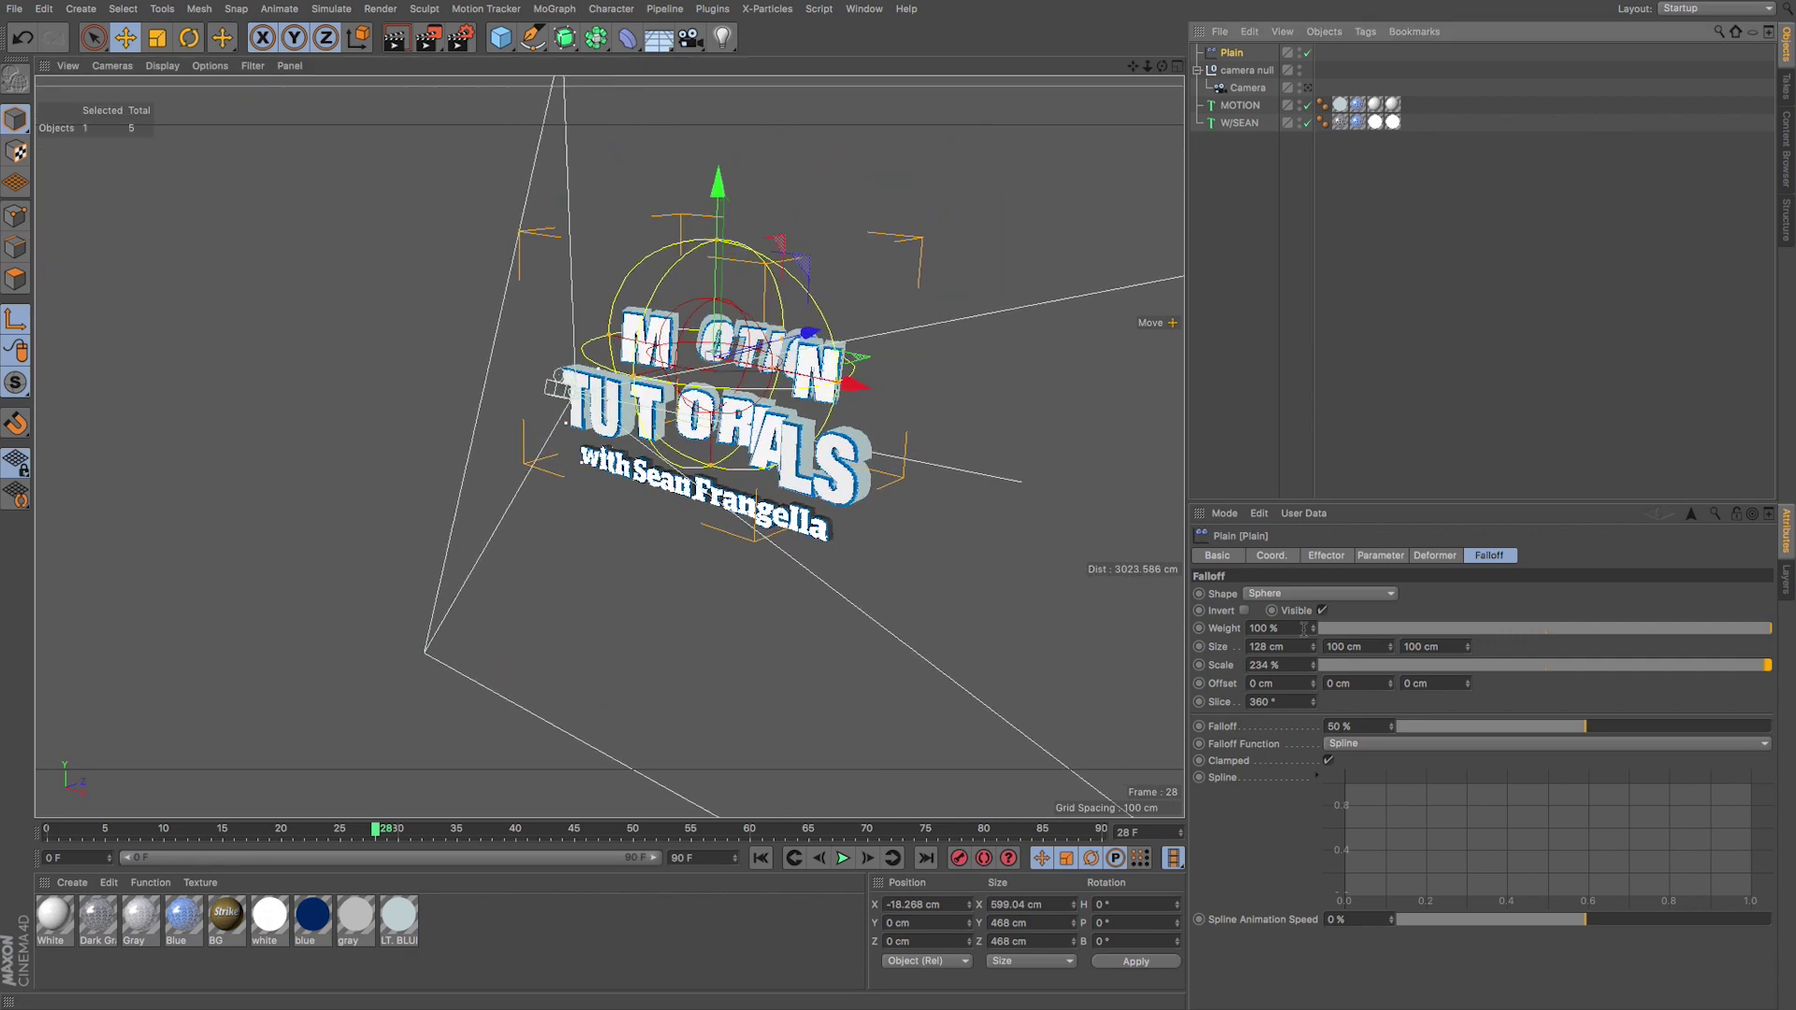
pyautogui.moveTo(1313, 666); pyautogui.dragTo(1313, 621)
# Step: Make the falloff sphere 300 cm on X, Y and Z and shift the effector left to X −886 cm
pyautogui.keyDown('alt'); pyautogui.moveTo(935, 327); pyautogui.dragTo(860, 299); pyautogui.keyUp('alt')
pyautogui.moveTo(1309, 648); pyautogui.dragTo(1298, 657)
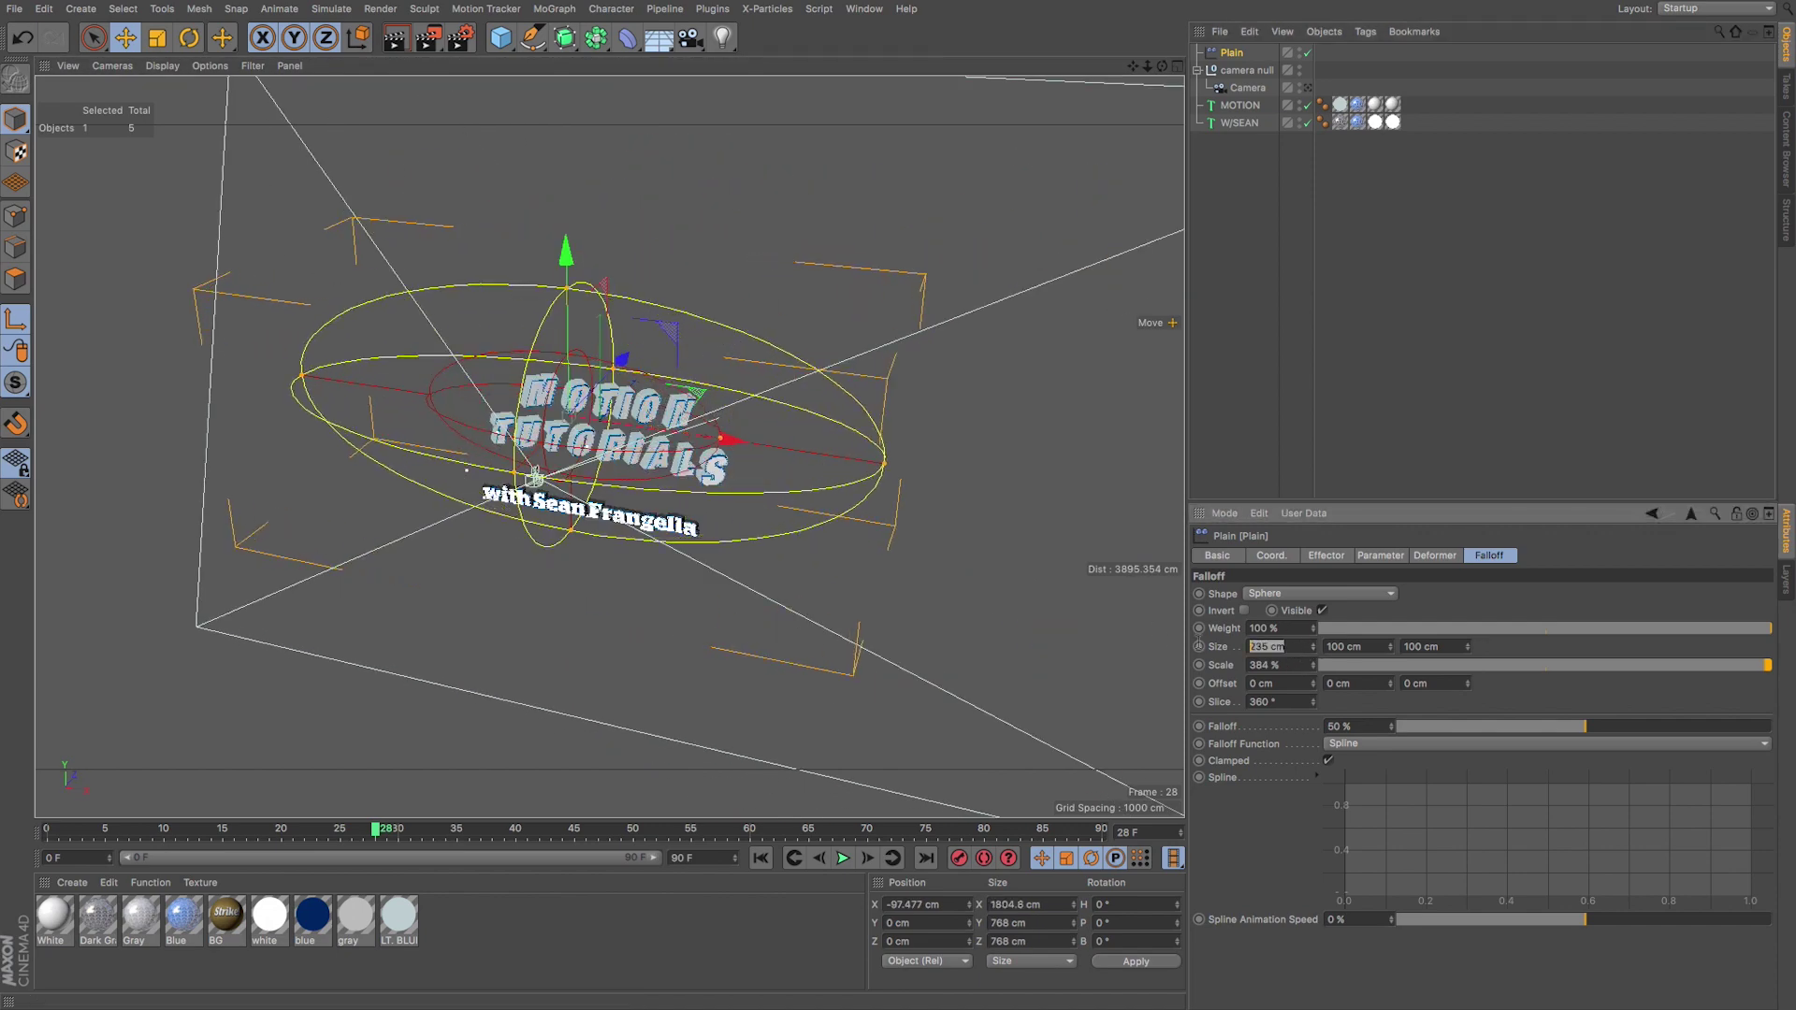
pyautogui.write('300')
pyautogui.press('Tab')
pyautogui.write('300')
pyautogui.press('Tab')
pyautogui.write('300')
pyautogui.press('Return')
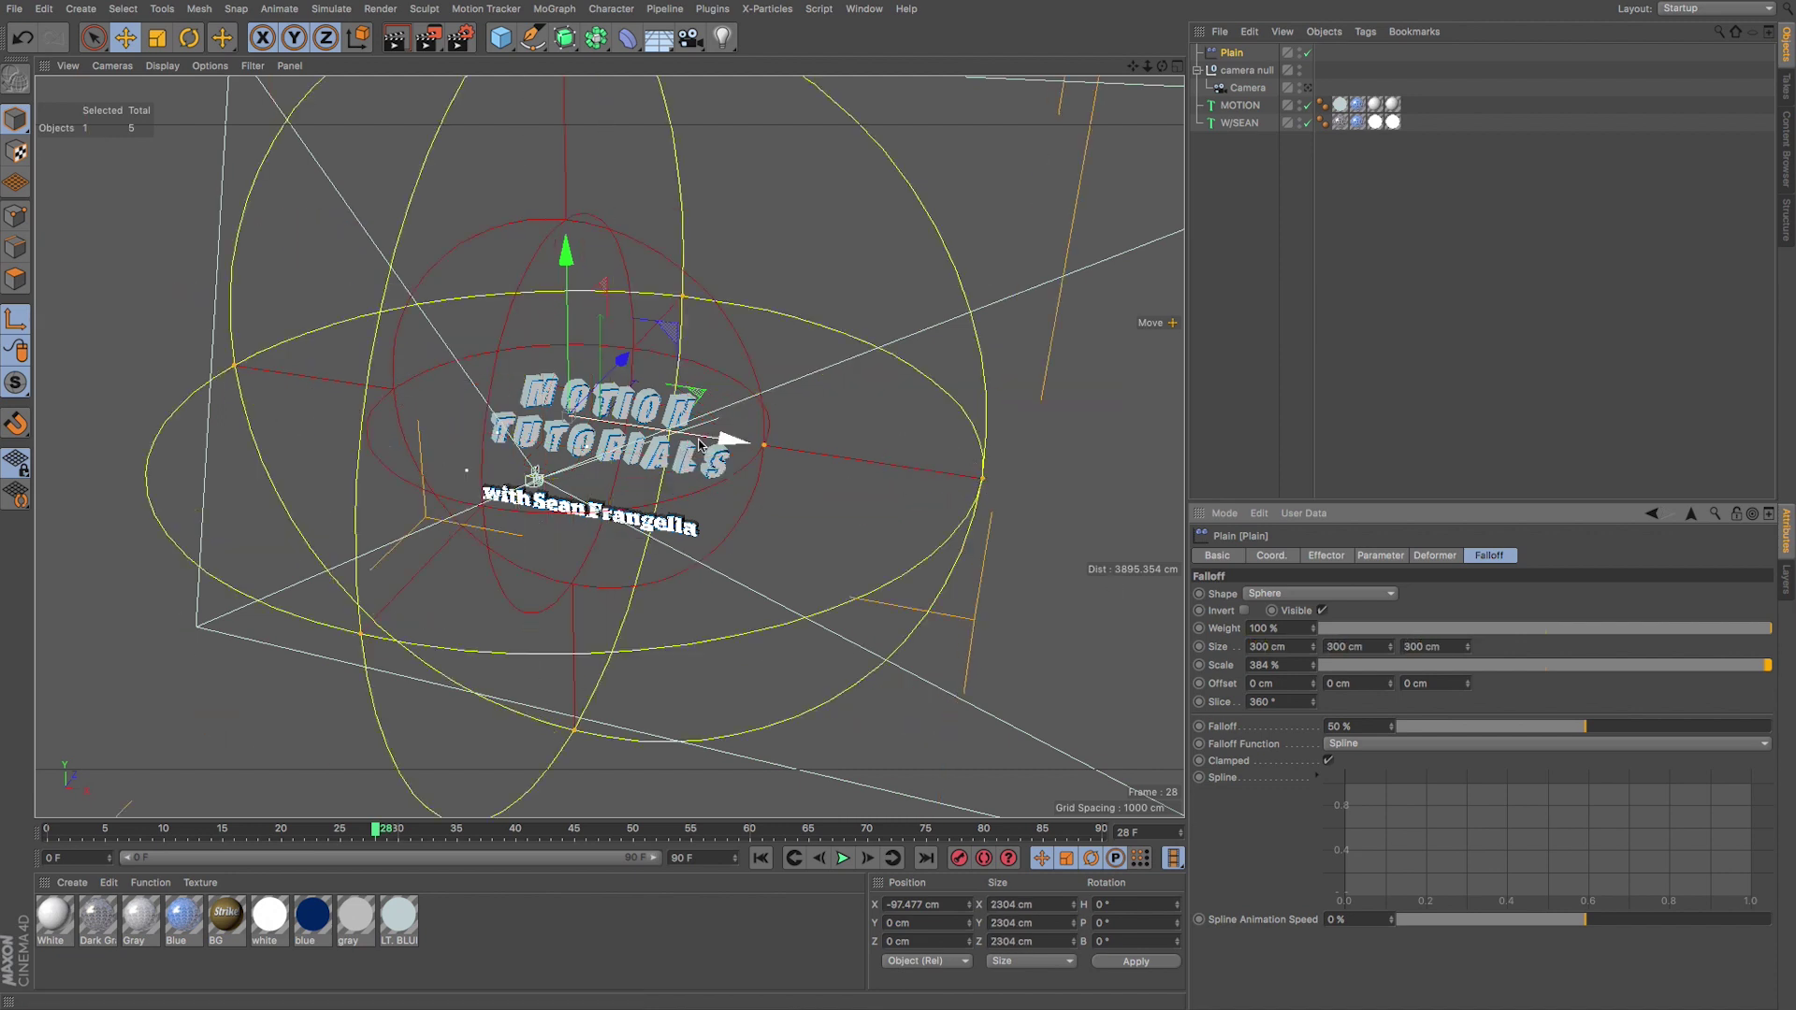
pyautogui.moveTo(726, 443); pyautogui.dragTo(560, 398)
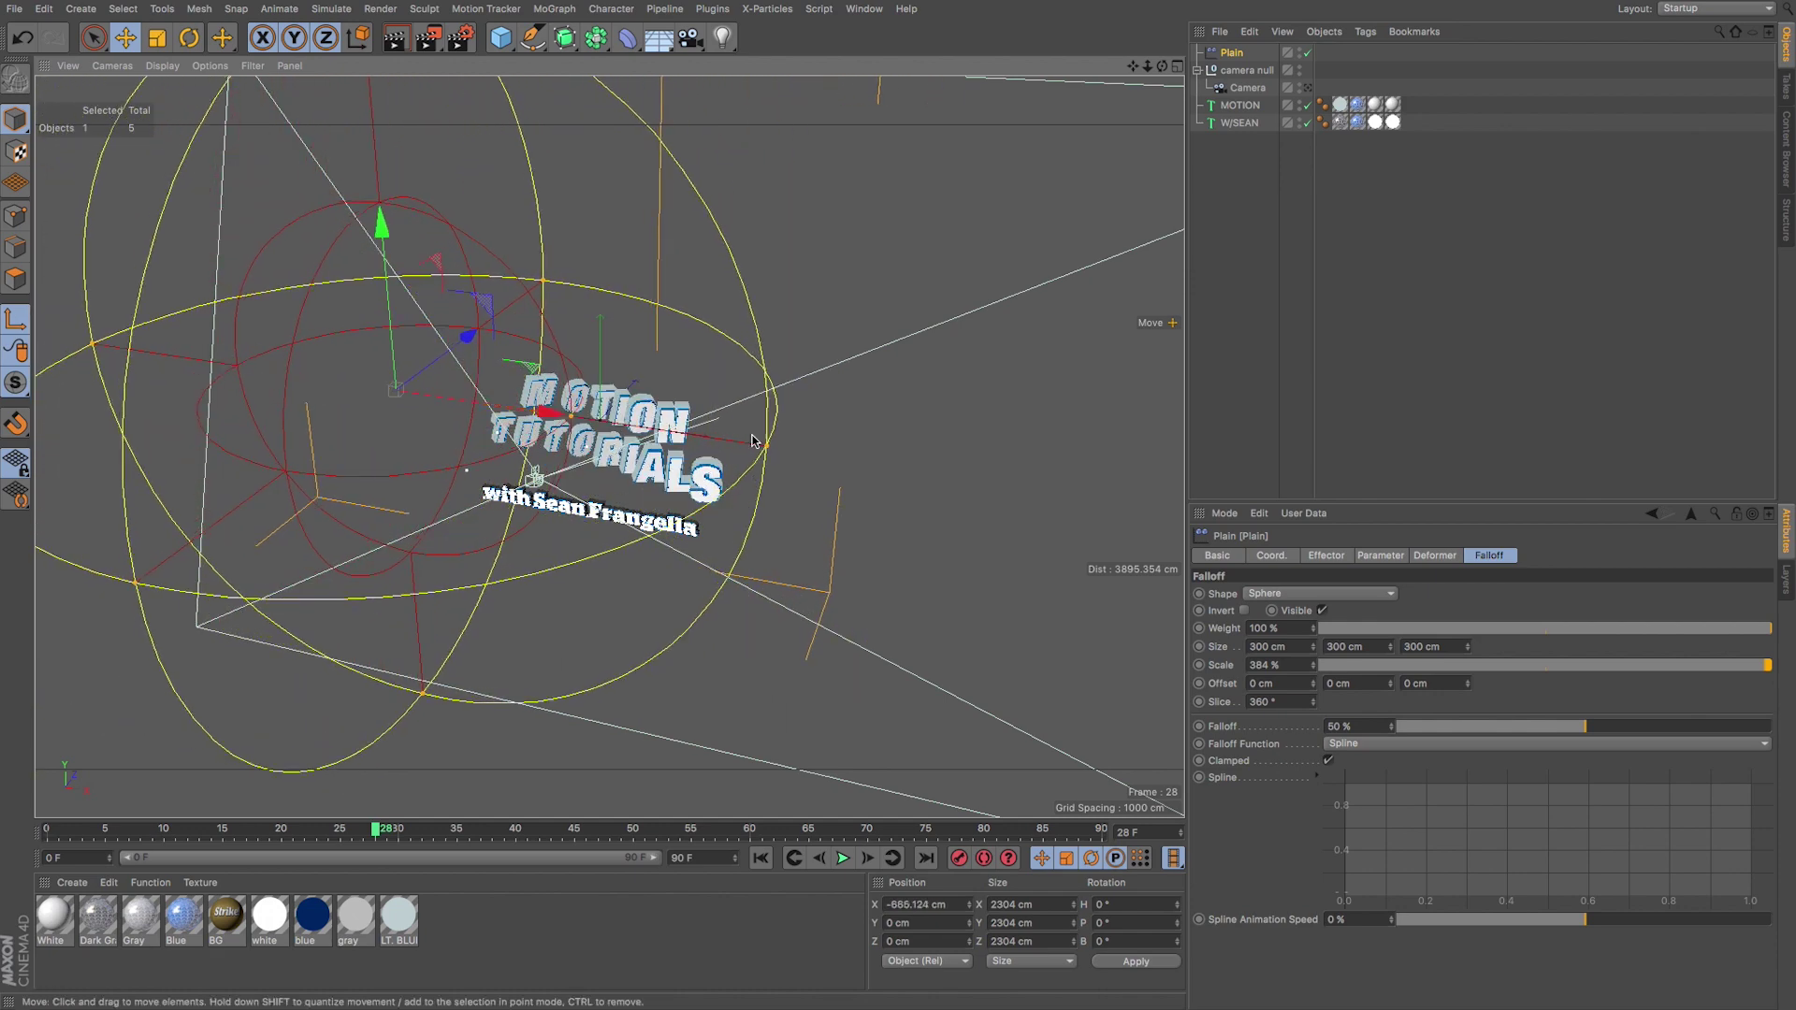
# Step: Invert the Plain falloff and slide the effector left to about X −1381 cm, scattering the letters
pyautogui.click(1244, 611)
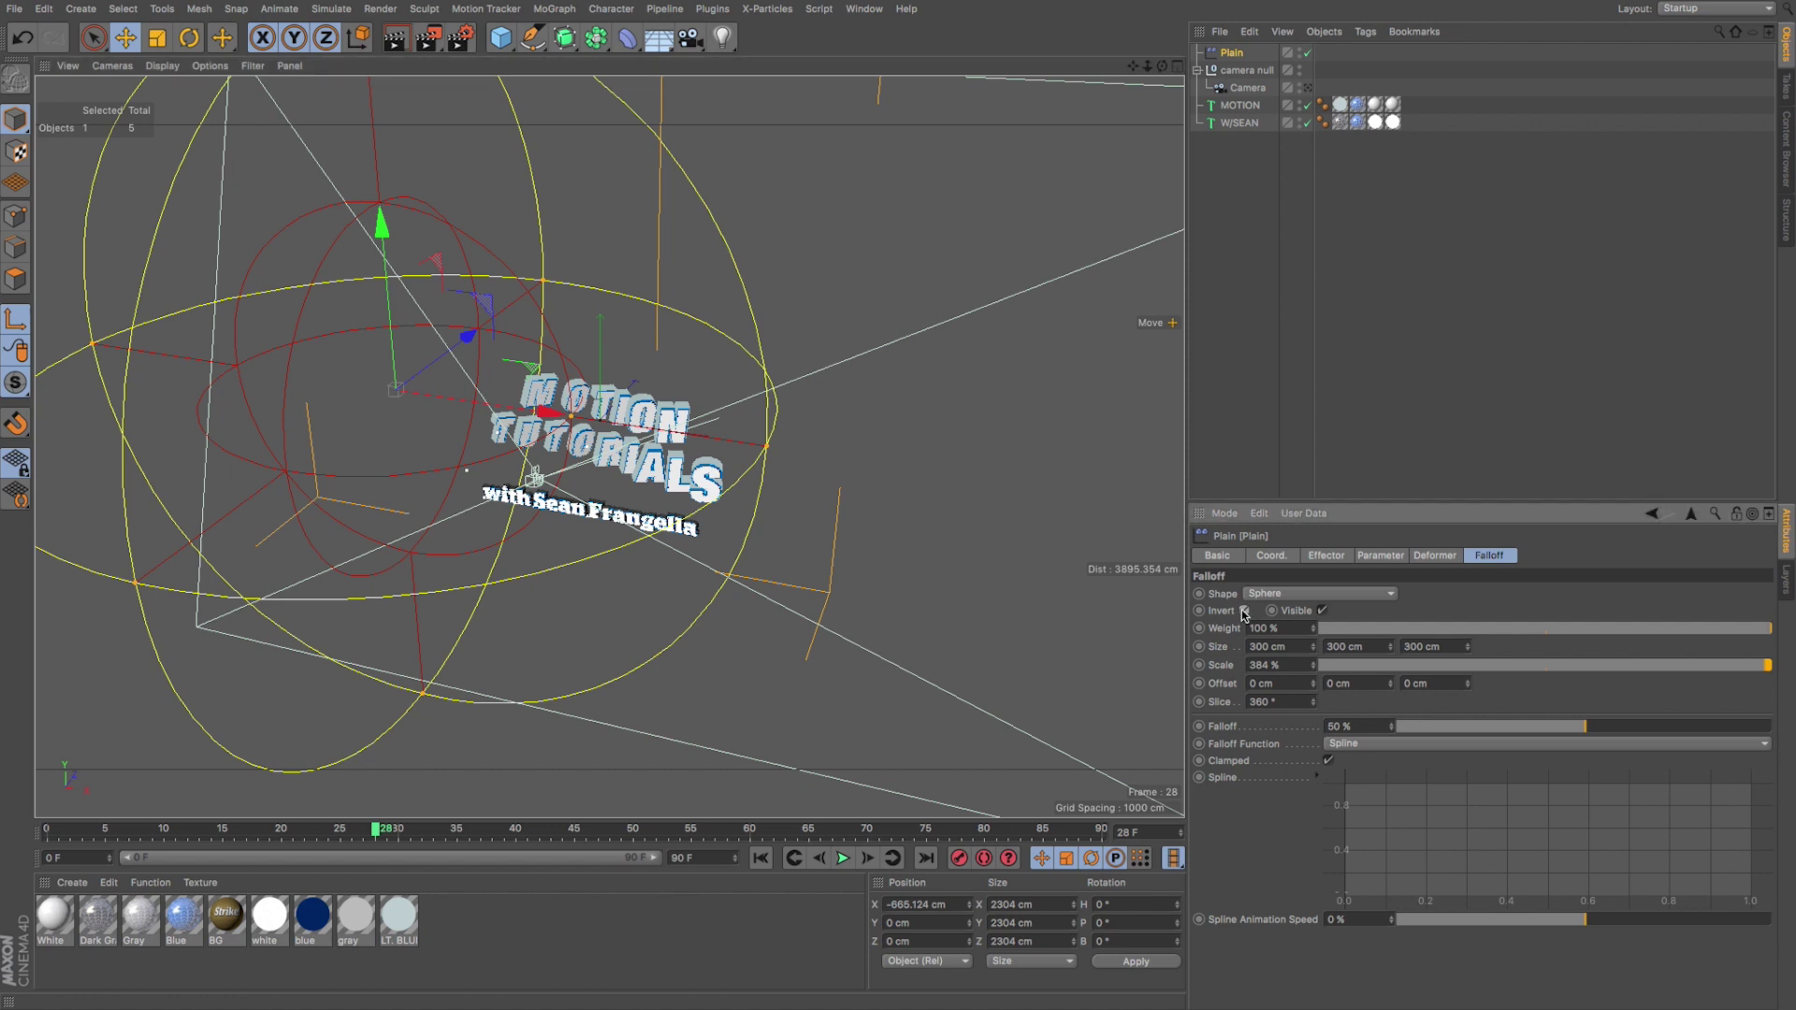
pyautogui.moveTo(511, 404); pyautogui.dragTo(411, 412)
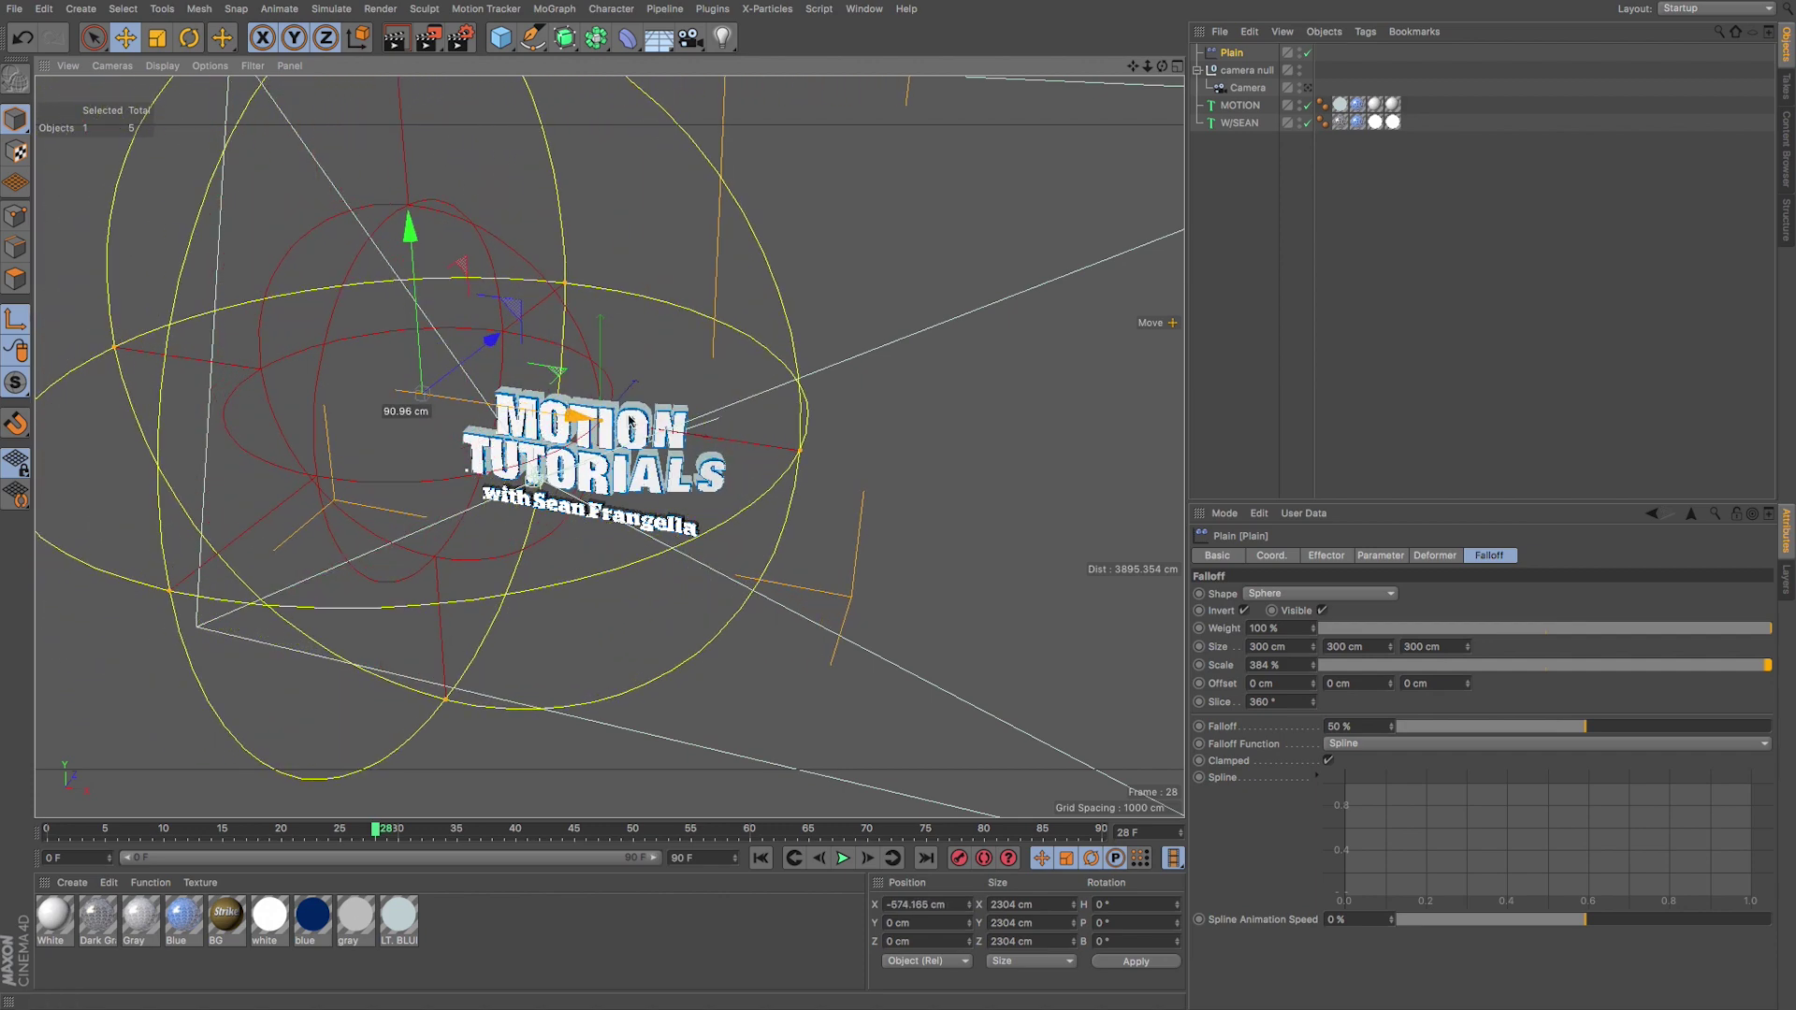
pyautogui.click(1383, 558)
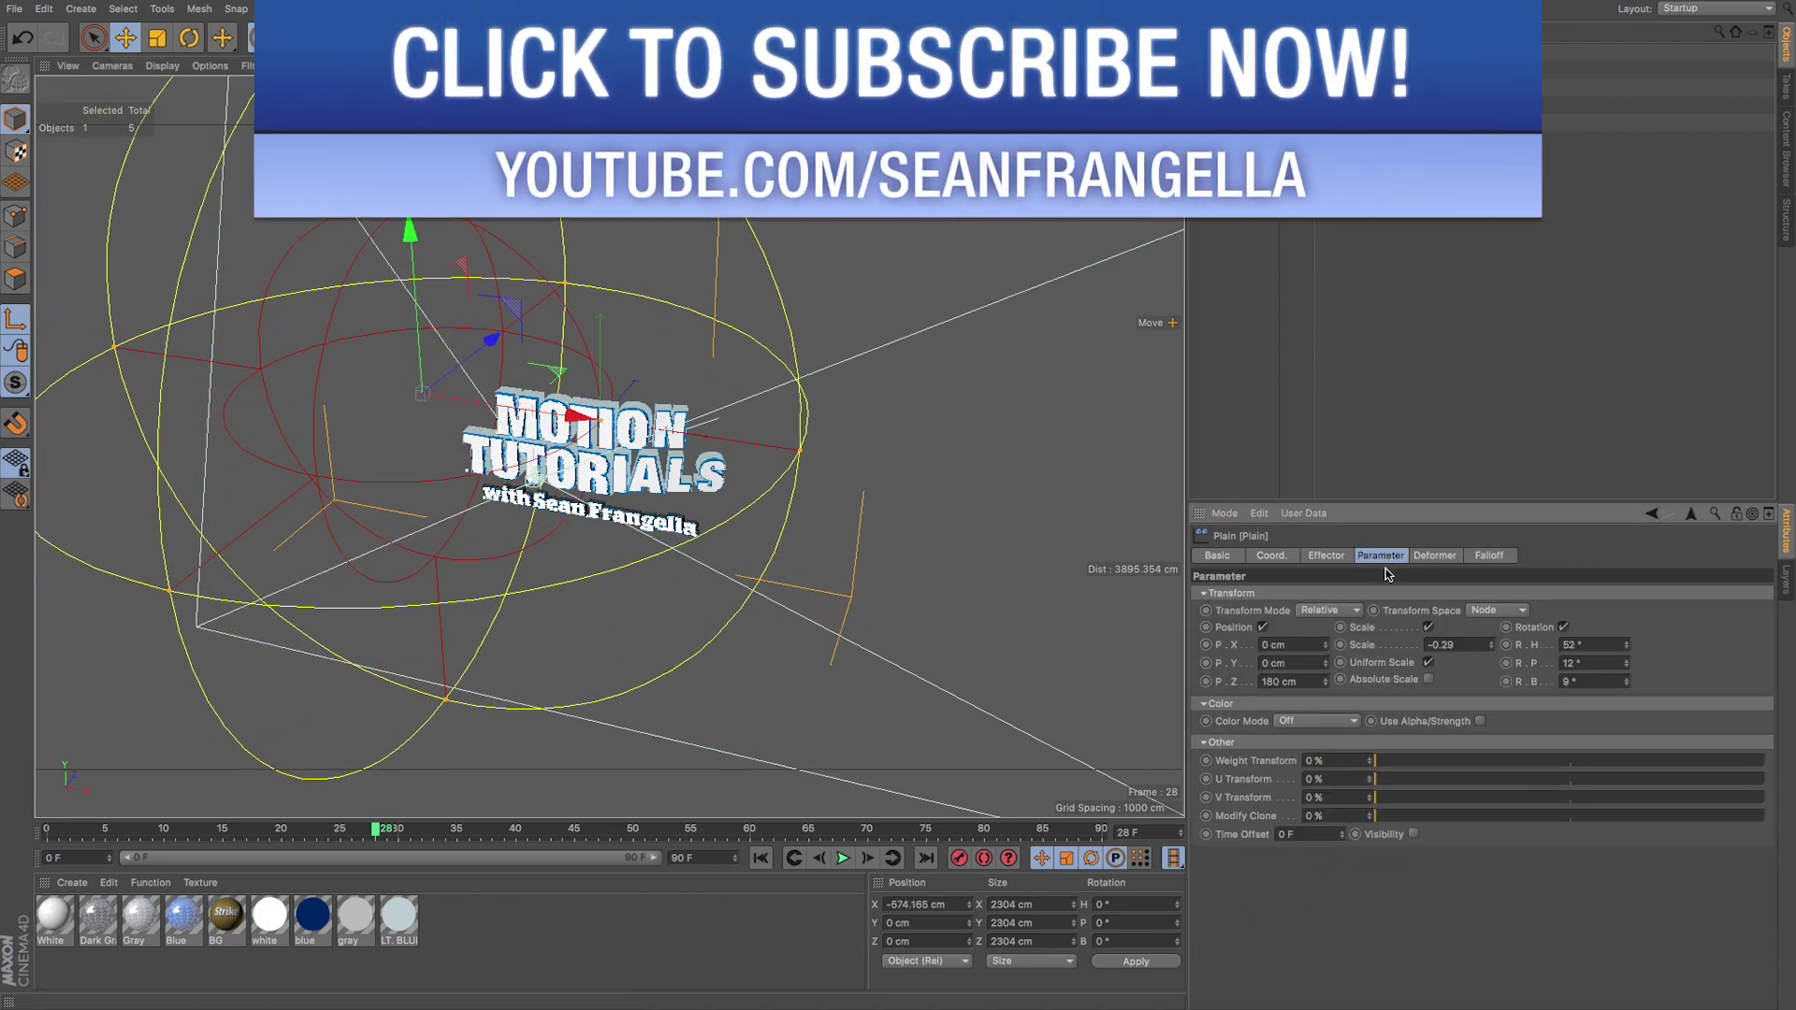
pyautogui.click(1278, 558)
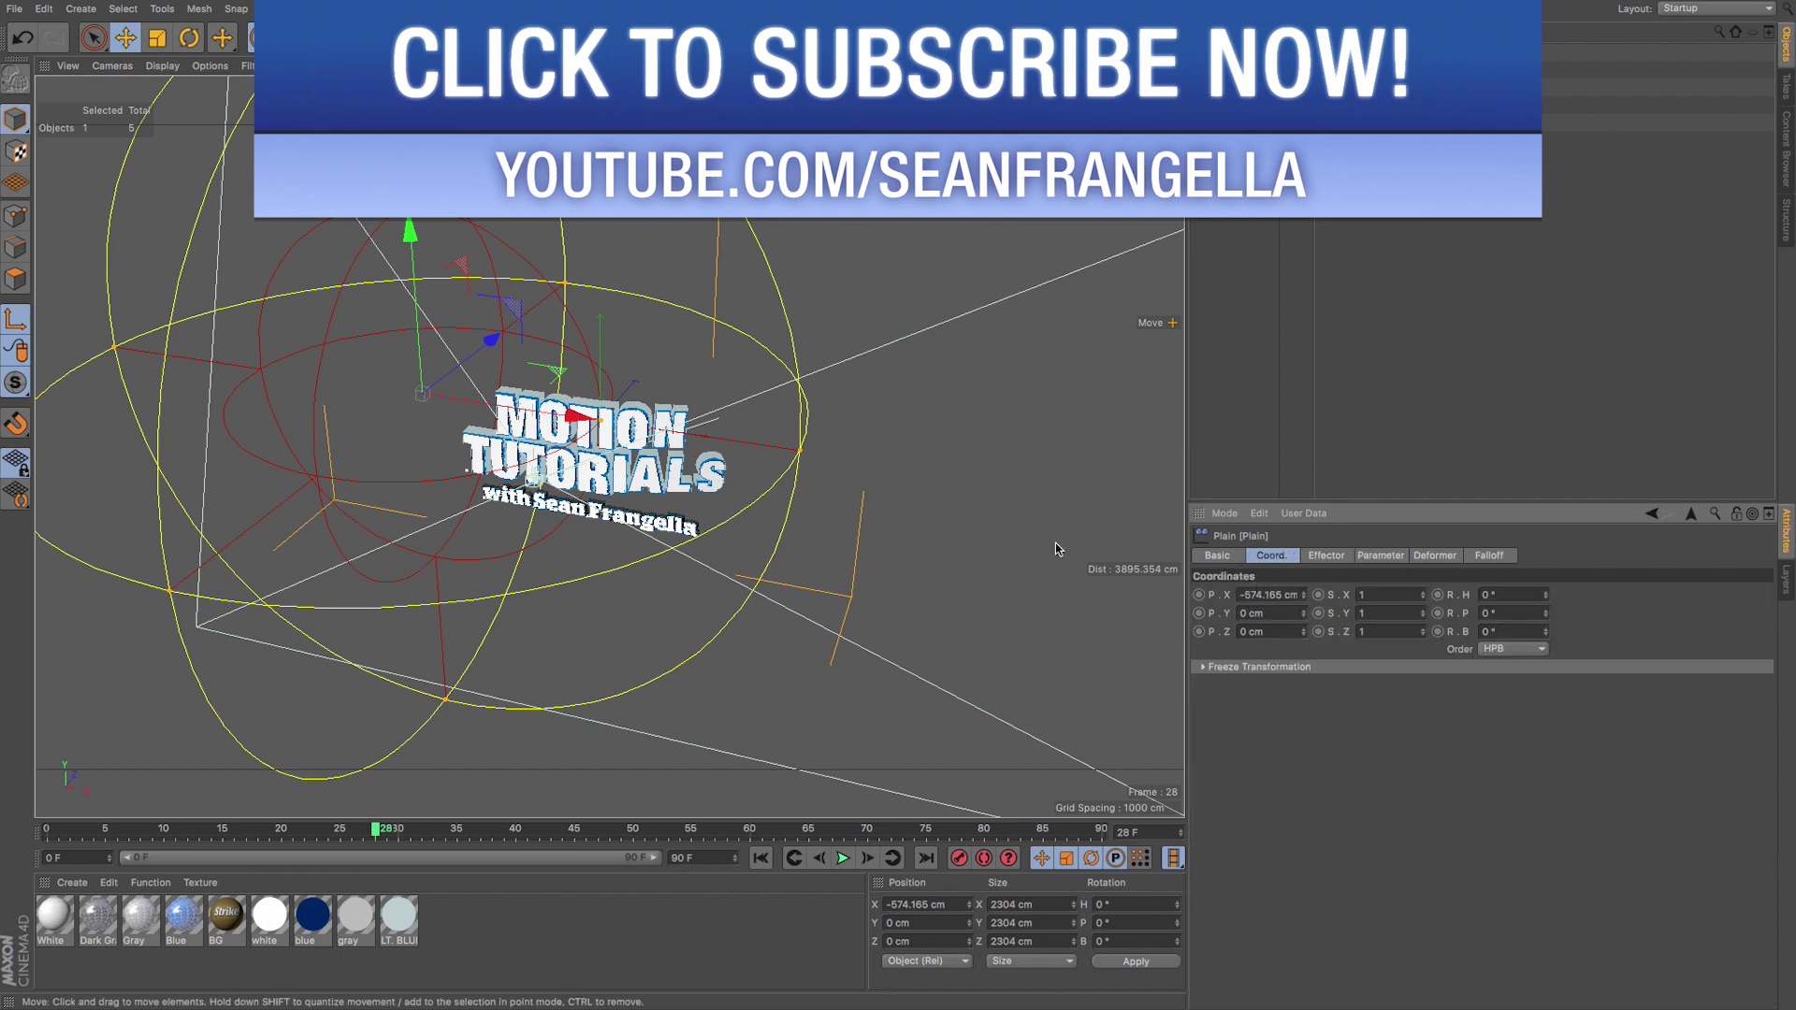
pyautogui.moveTo(589, 432); pyautogui.dragTo(342, 391)
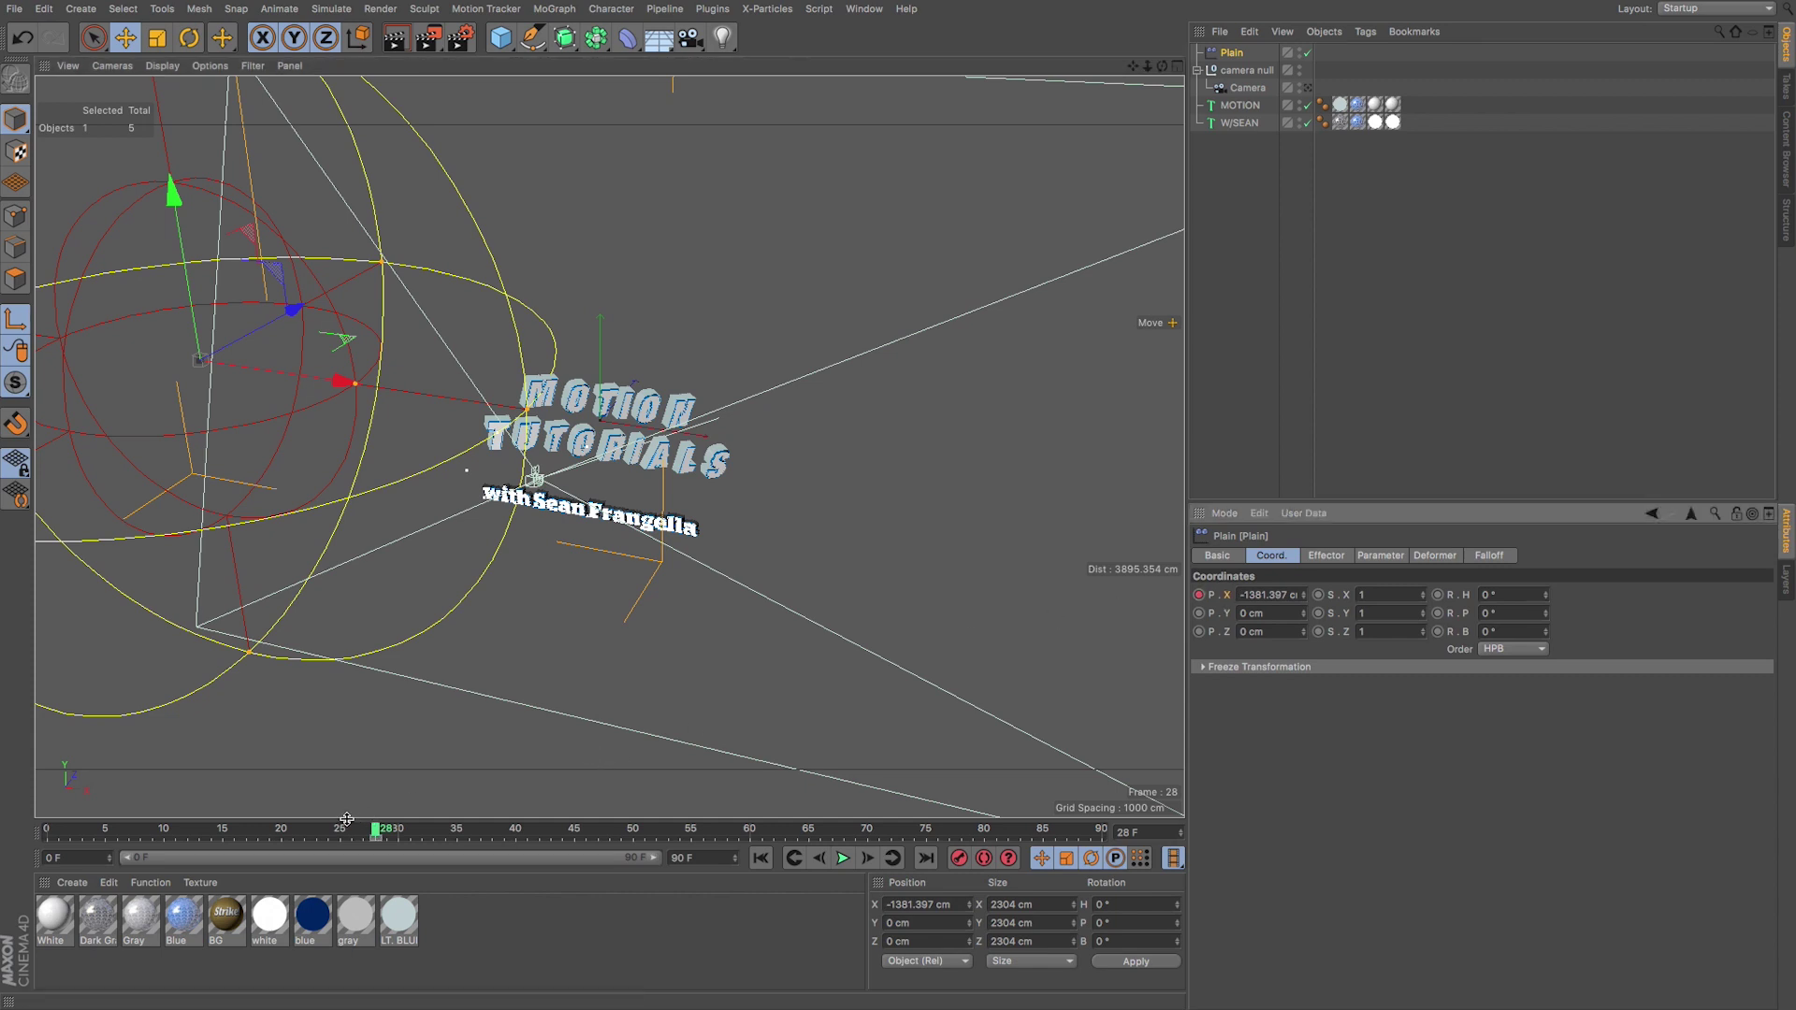
# Step: At frame 45, move the Plain effector right so the title assembles and keyframe its X position
pyautogui.click(575, 830)
pyautogui.moveTo(336, 385); pyautogui.dragTo(698, 446)
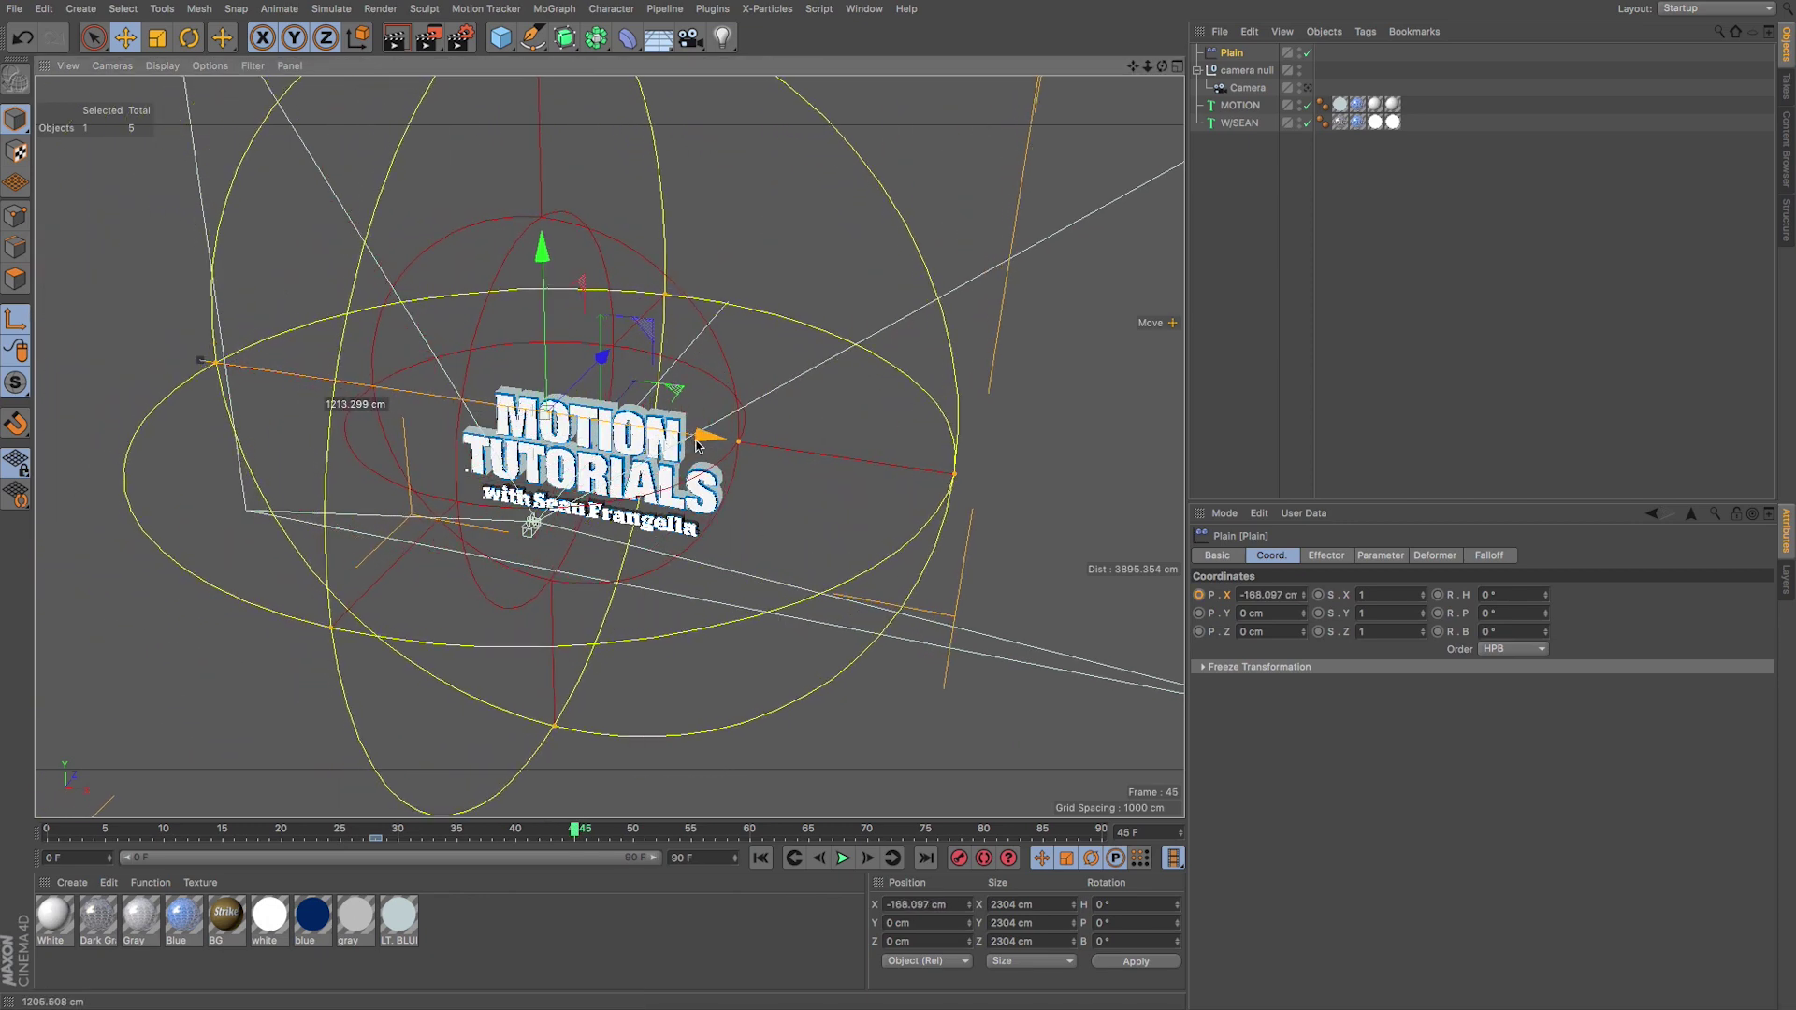
pyautogui.click(1199, 595)
# Step: Preview the animation around frame 36 and raise the effector's P.Z parameter to 826 cm
pyautogui.moveTo(574, 831); pyautogui.dragTo(445, 831)
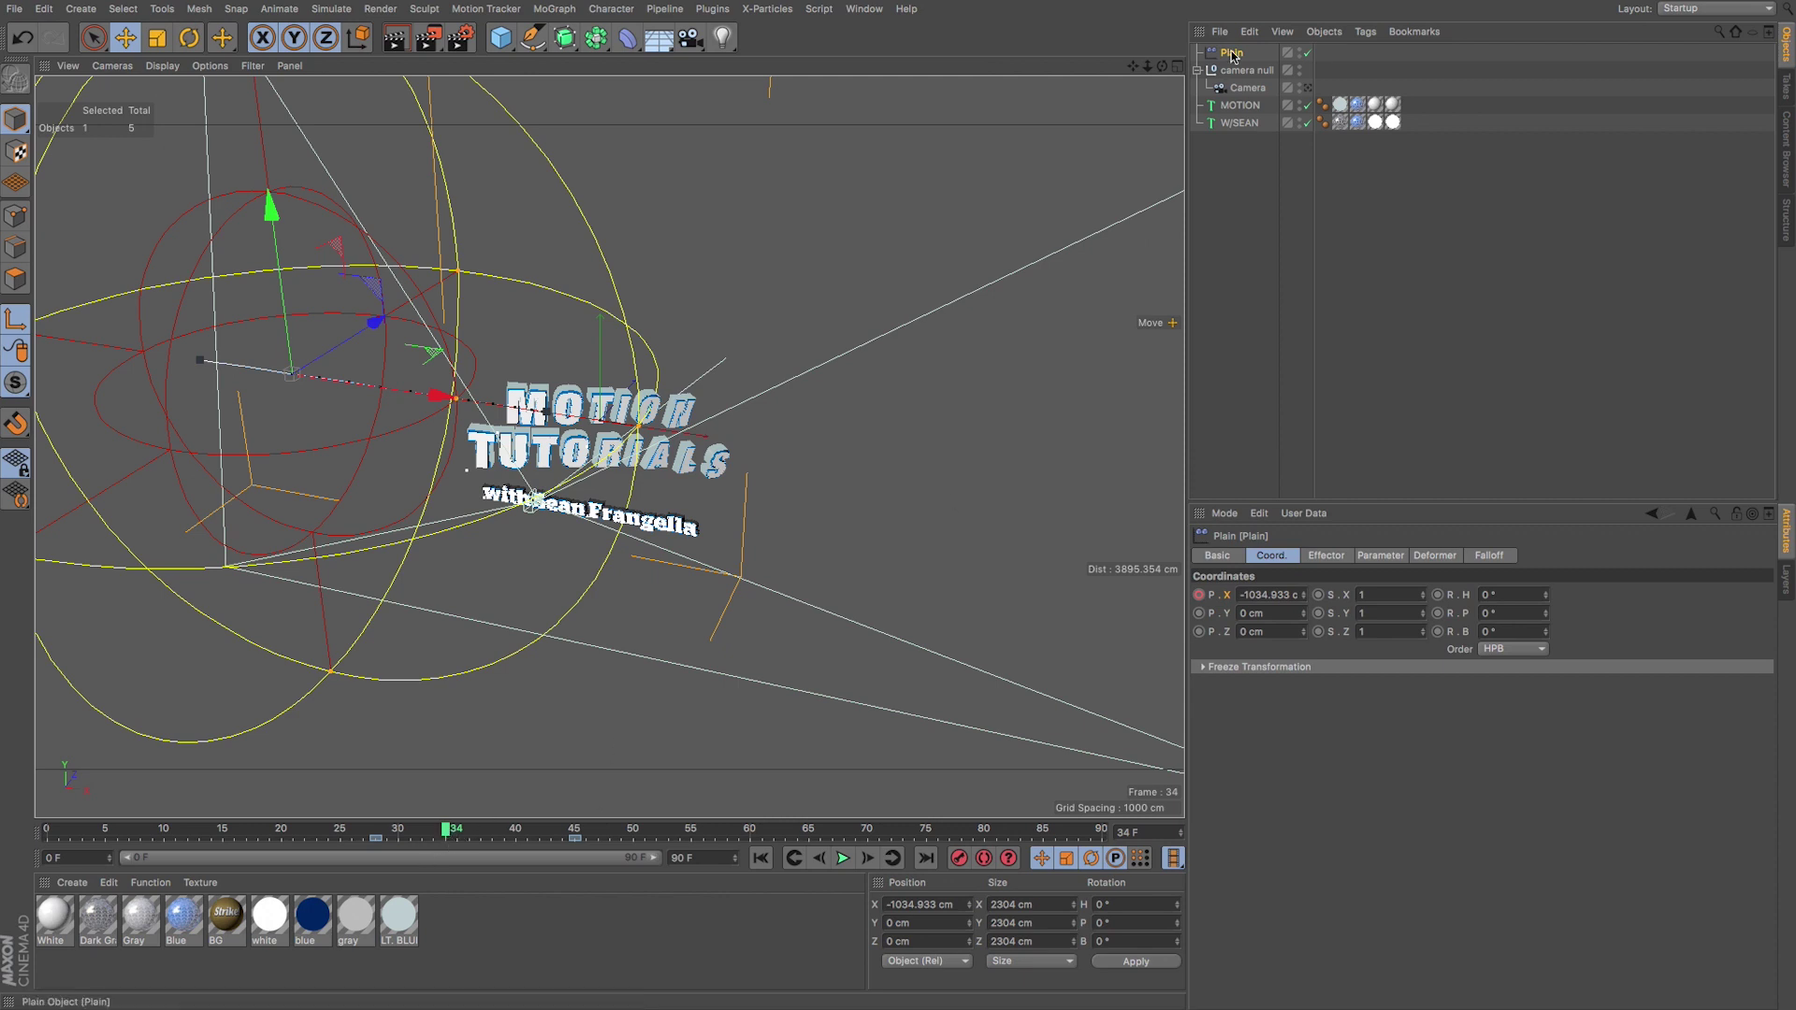
pyautogui.click(397, 831)
pyautogui.moveTo(395, 829); pyautogui.dragTo(498, 820)
pyautogui.click(1378, 558)
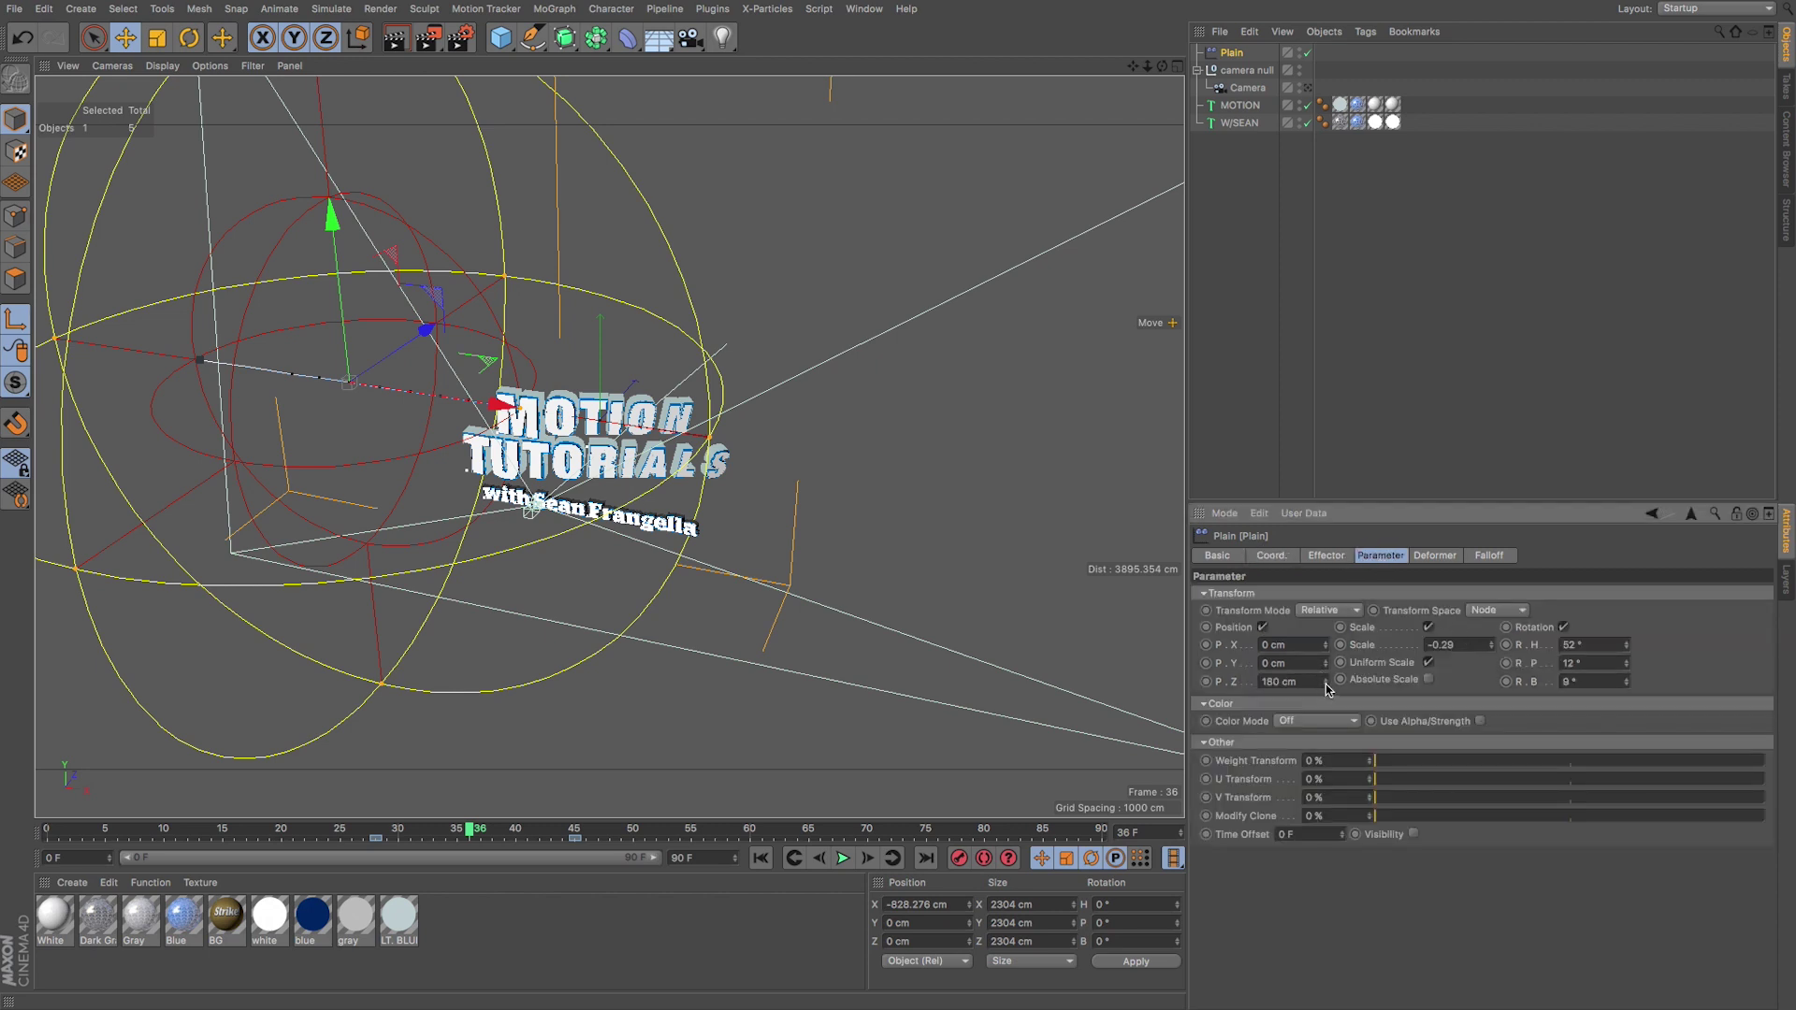
pyautogui.moveTo(1325, 681)
pyautogui.mouseDown()
pyautogui.moveTo(1330, 645)
pyautogui.moveTo(1324, 676)
pyautogui.mouseUp()
# Step: Set the effector's scale to -1 and rotation to H 270°, P 38°, B 38°, previewing near frame 28
pyautogui.moveTo(1491, 645); pyautogui.dragTo(1492, 667)
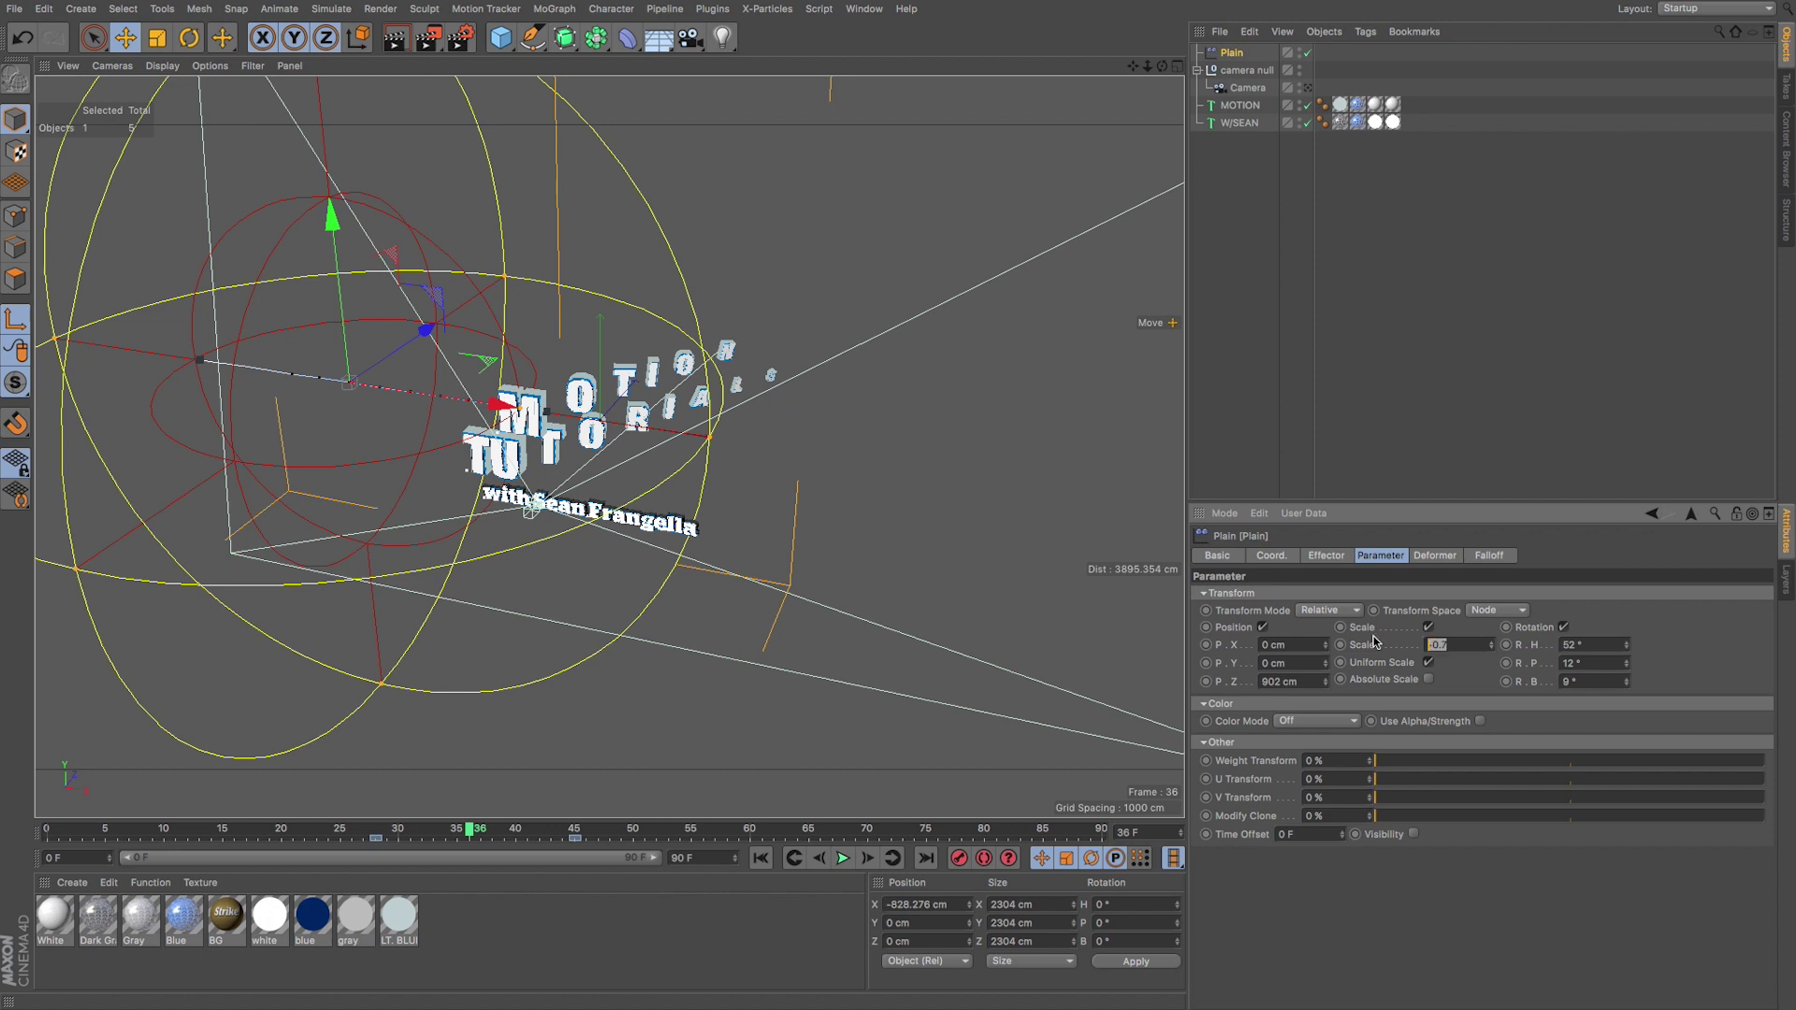
pyautogui.write('-1')
pyautogui.press('Return')
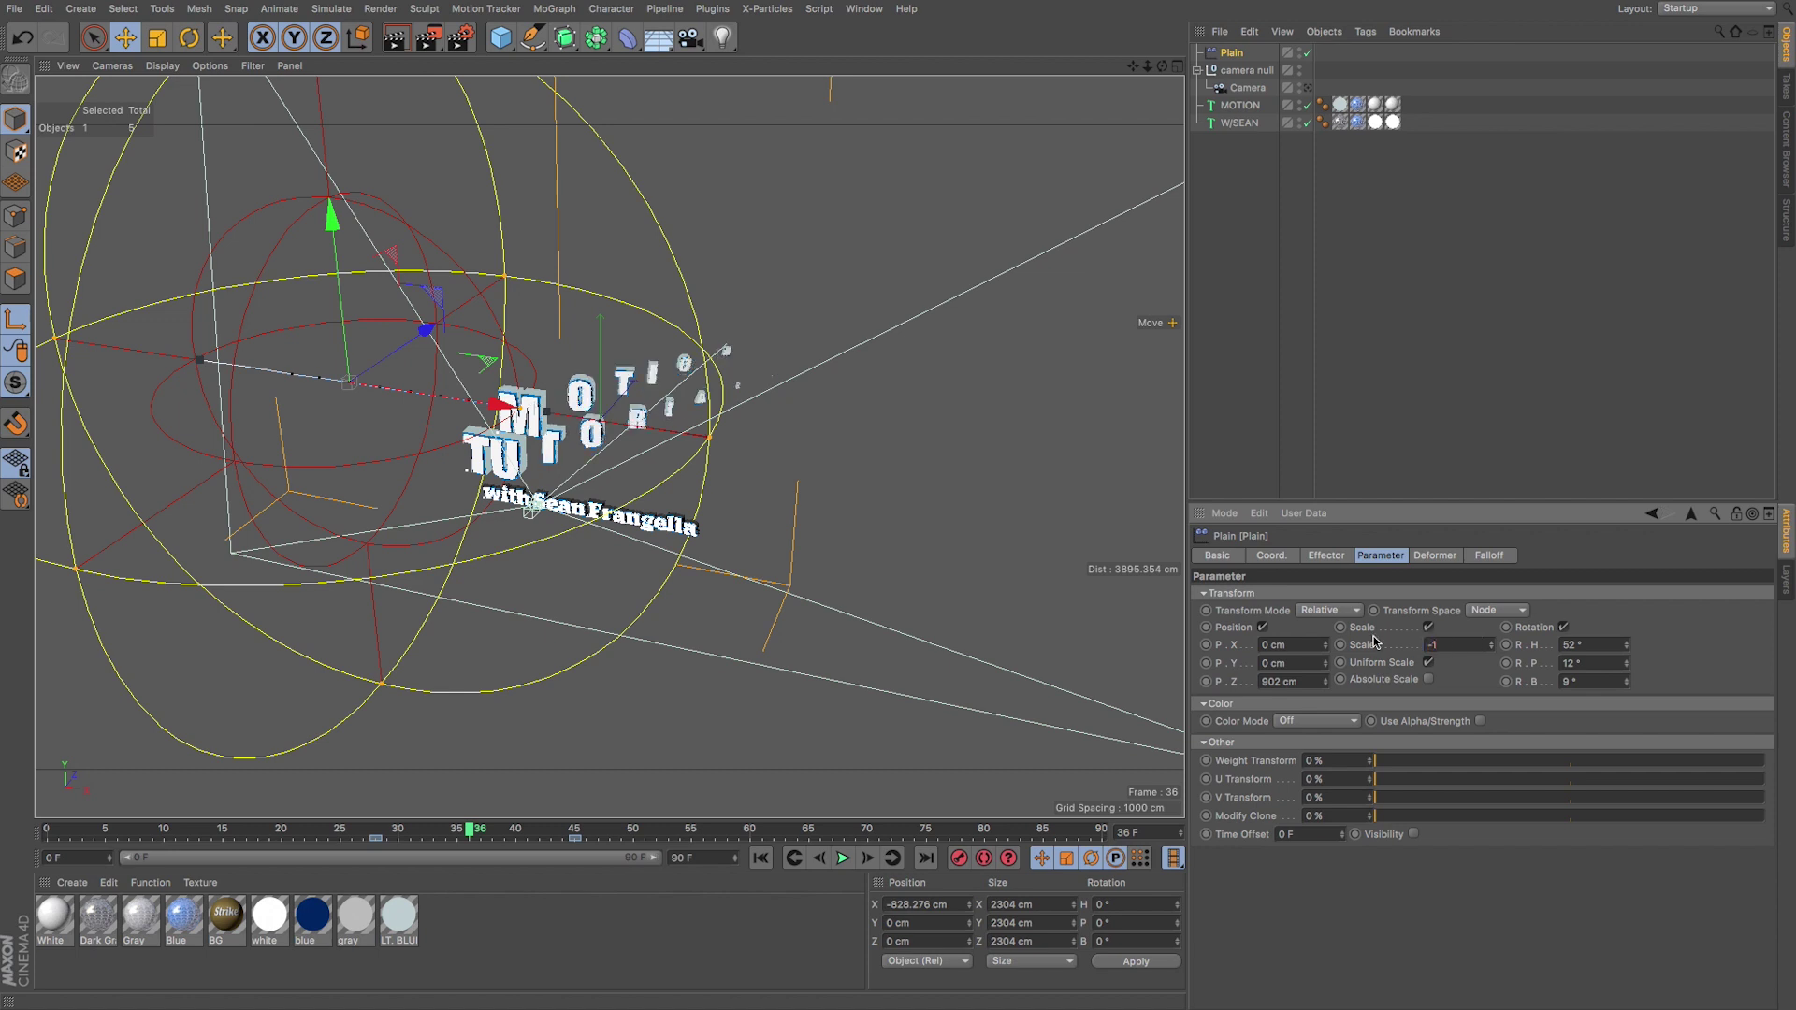
pyautogui.moveTo(459, 832); pyautogui.dragTo(519, 829)
pyautogui.moveTo(1627, 682); pyautogui.dragTo(1627, 645)
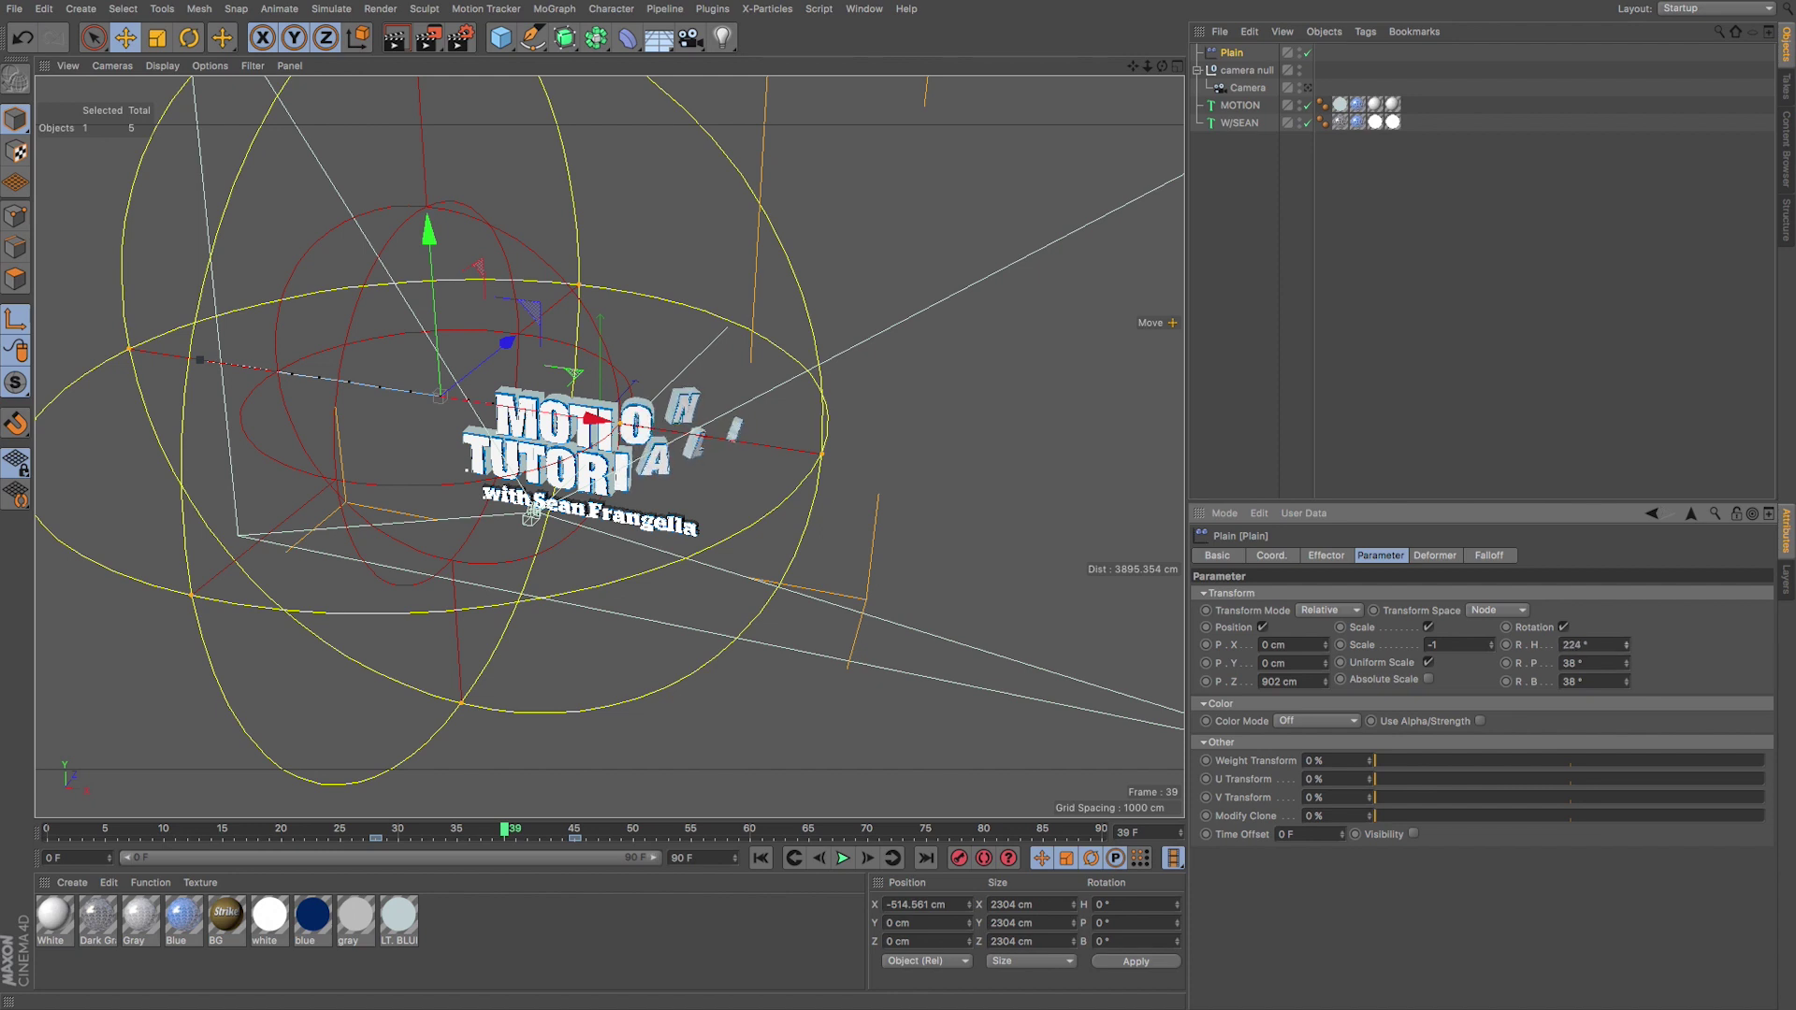
pyautogui.moveTo(511, 831); pyautogui.dragTo(375, 827)
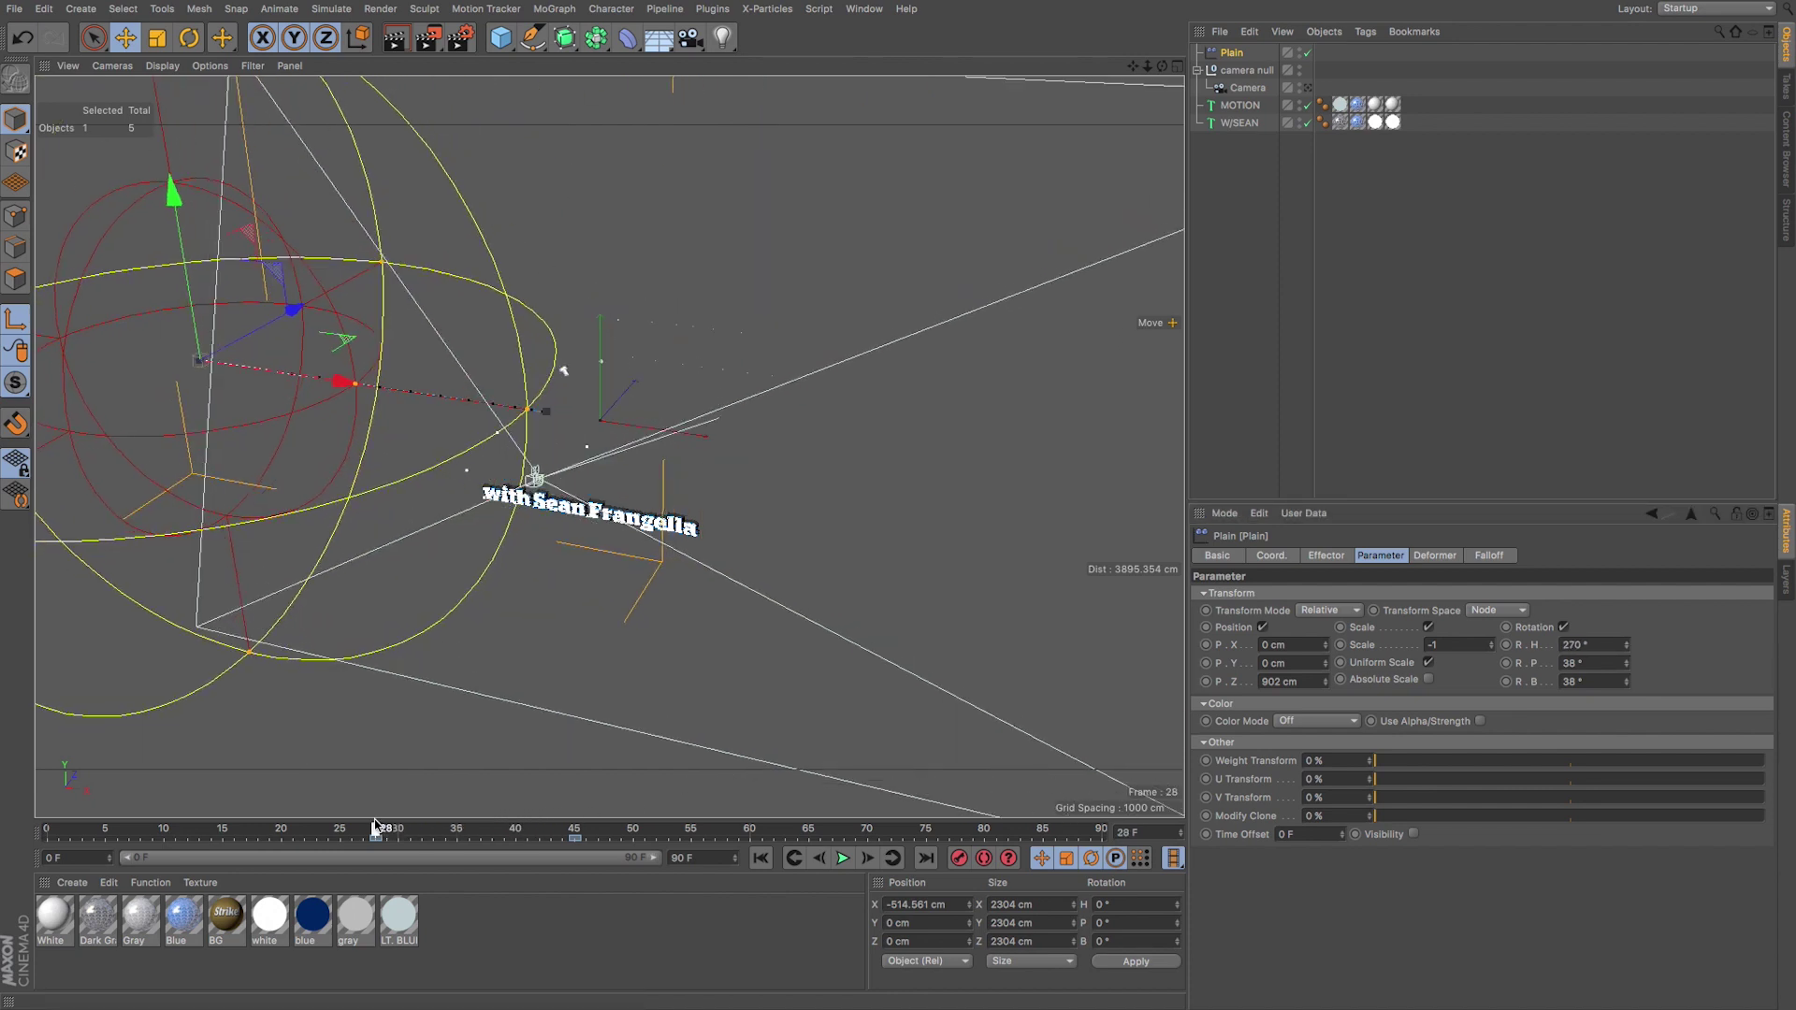
# Step: Move the final key from frame 46 to 60, start the preview range at 24, and play from 28
pyautogui.click(845, 861)
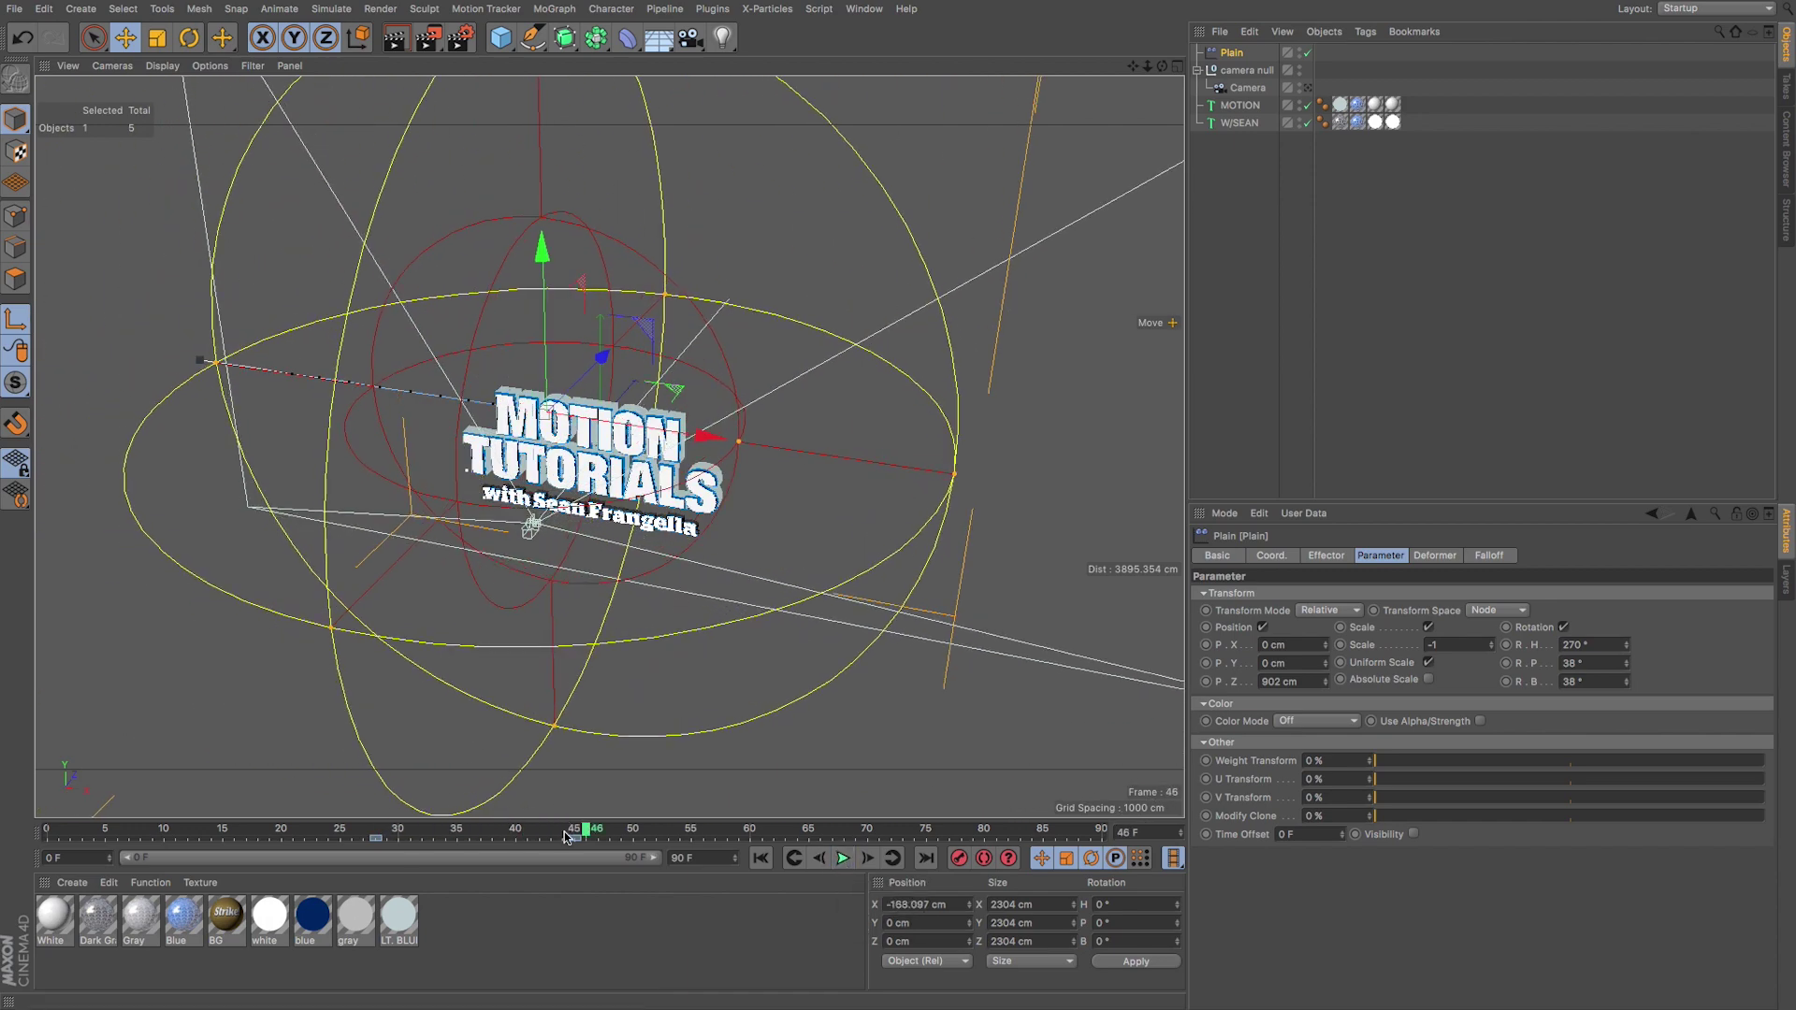
pyautogui.moveTo(577, 840); pyautogui.dragTo(753, 839)
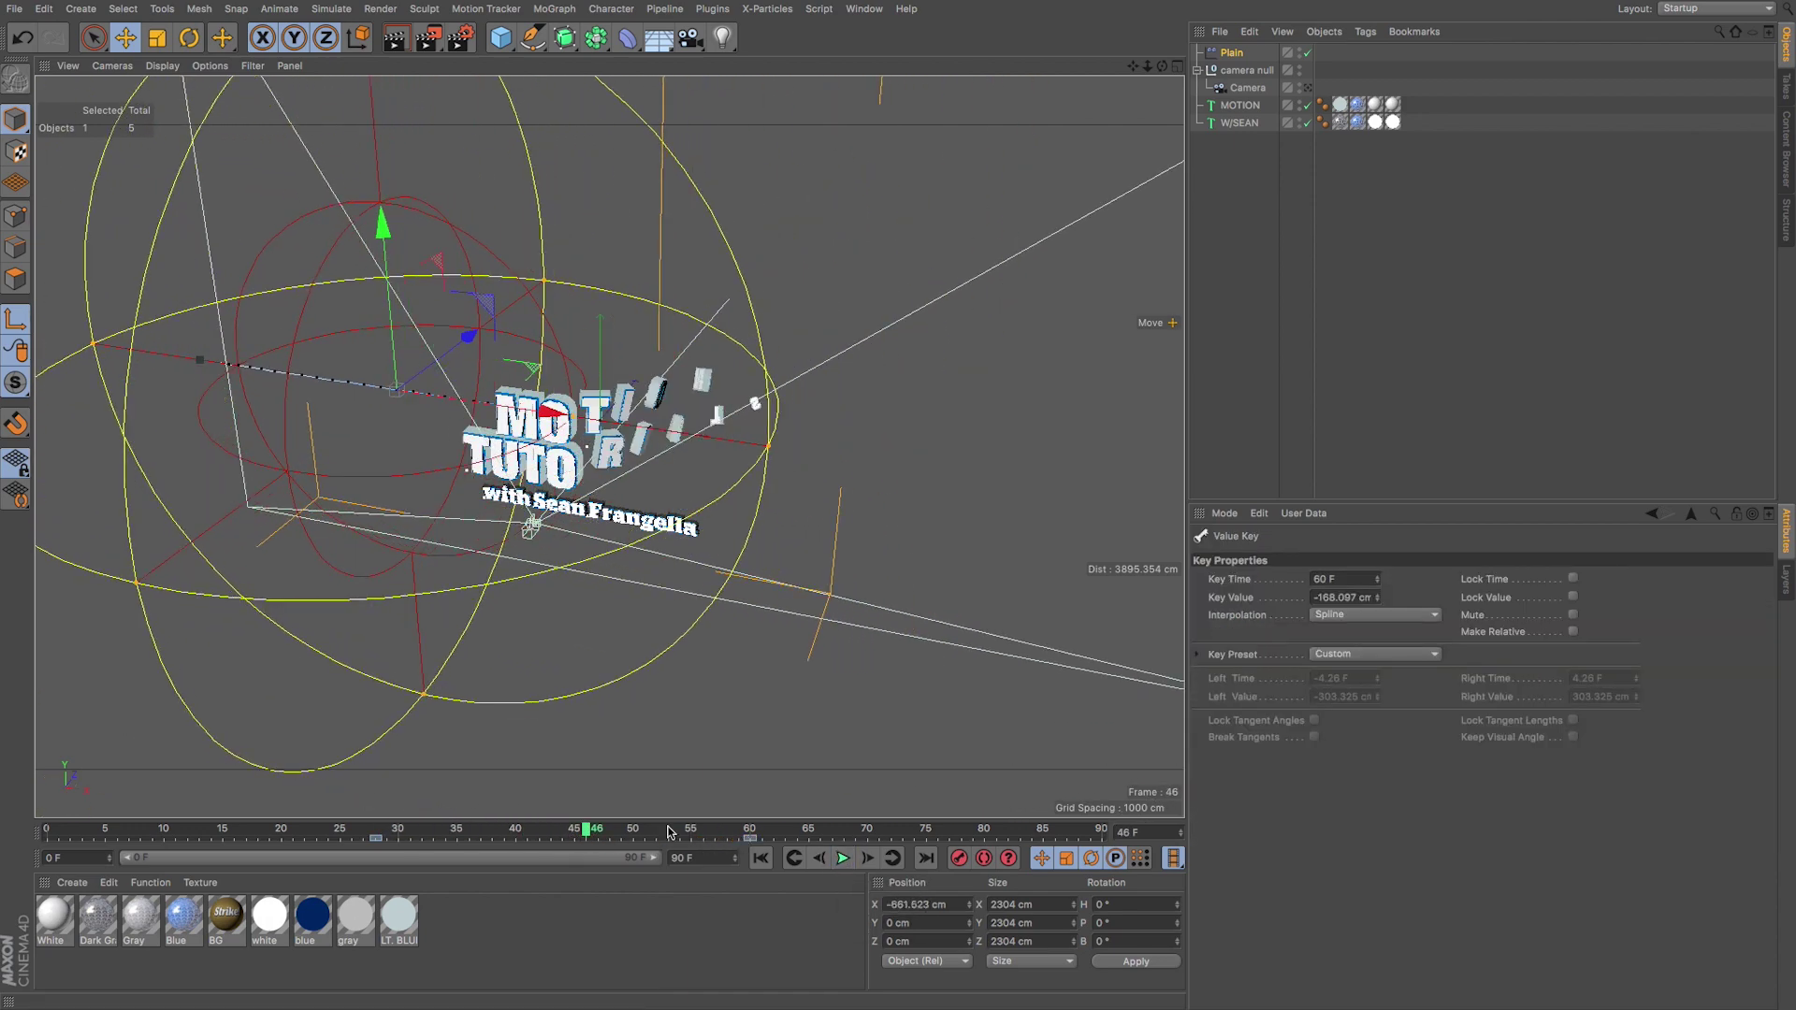
pyautogui.click(458, 830)
pyautogui.click(379, 830)
pyautogui.moveTo(141, 863); pyautogui.dragTo(264, 858)
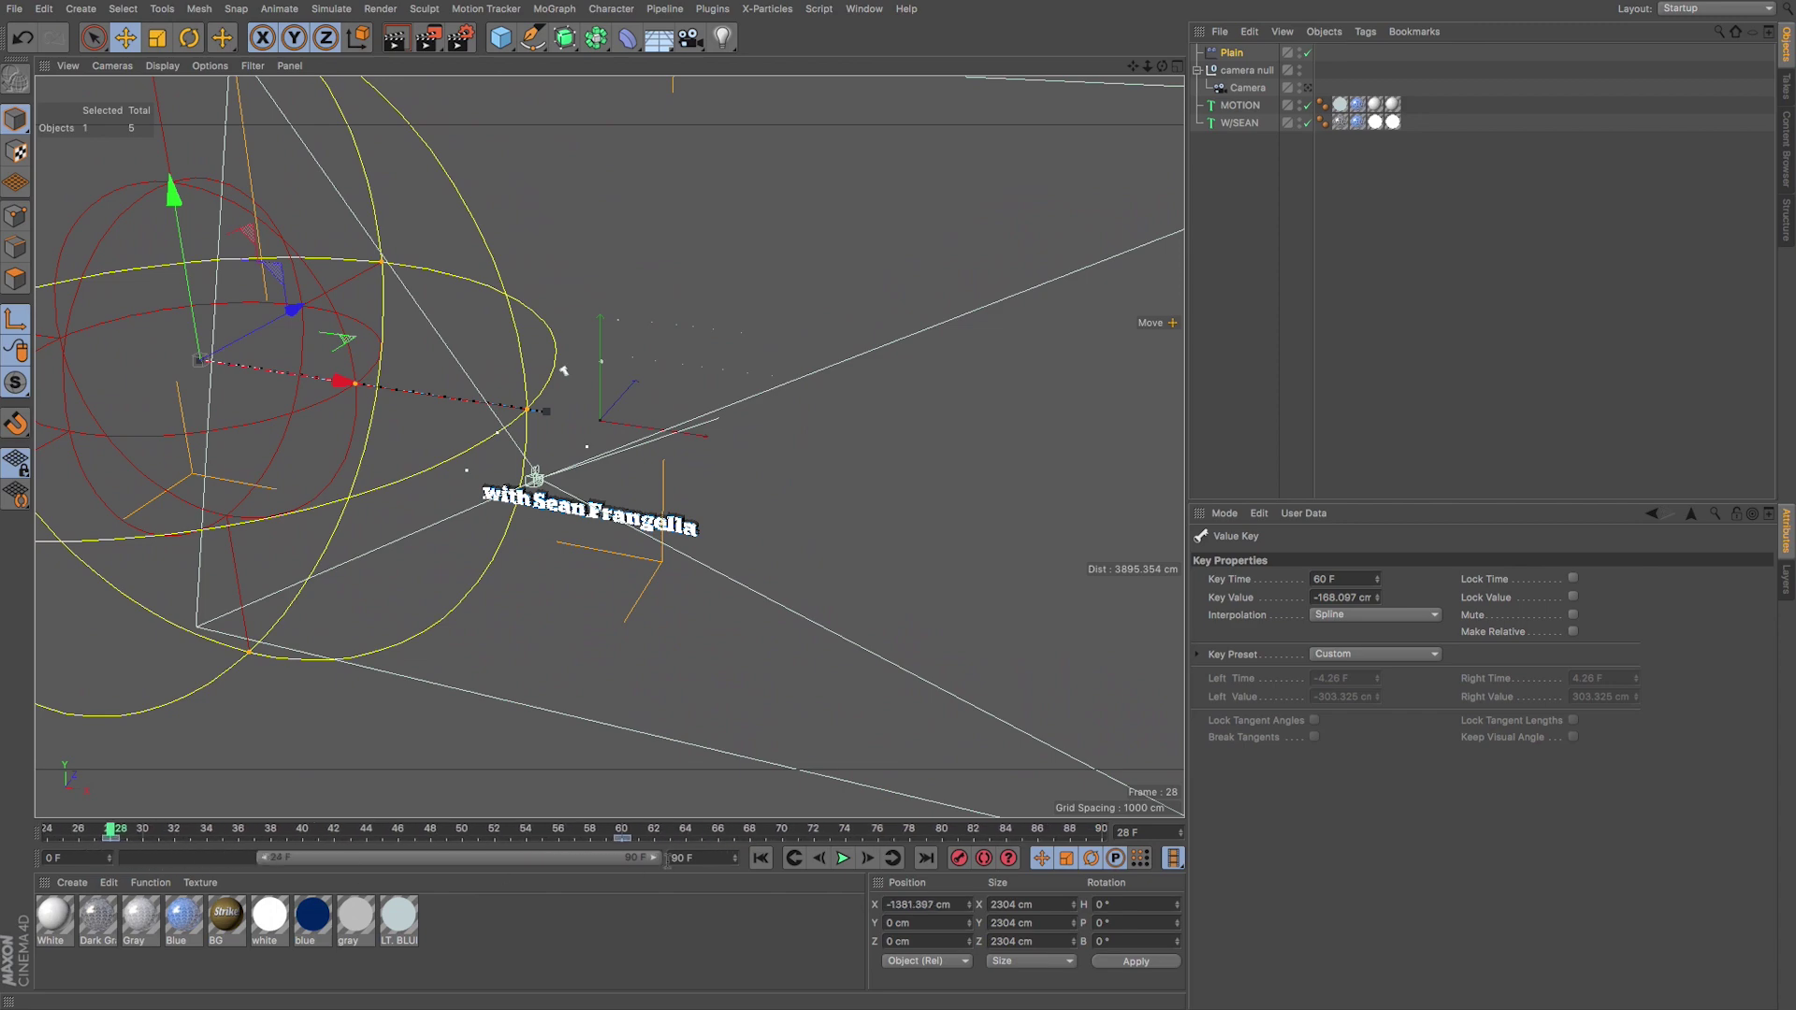
pyautogui.click(844, 859)
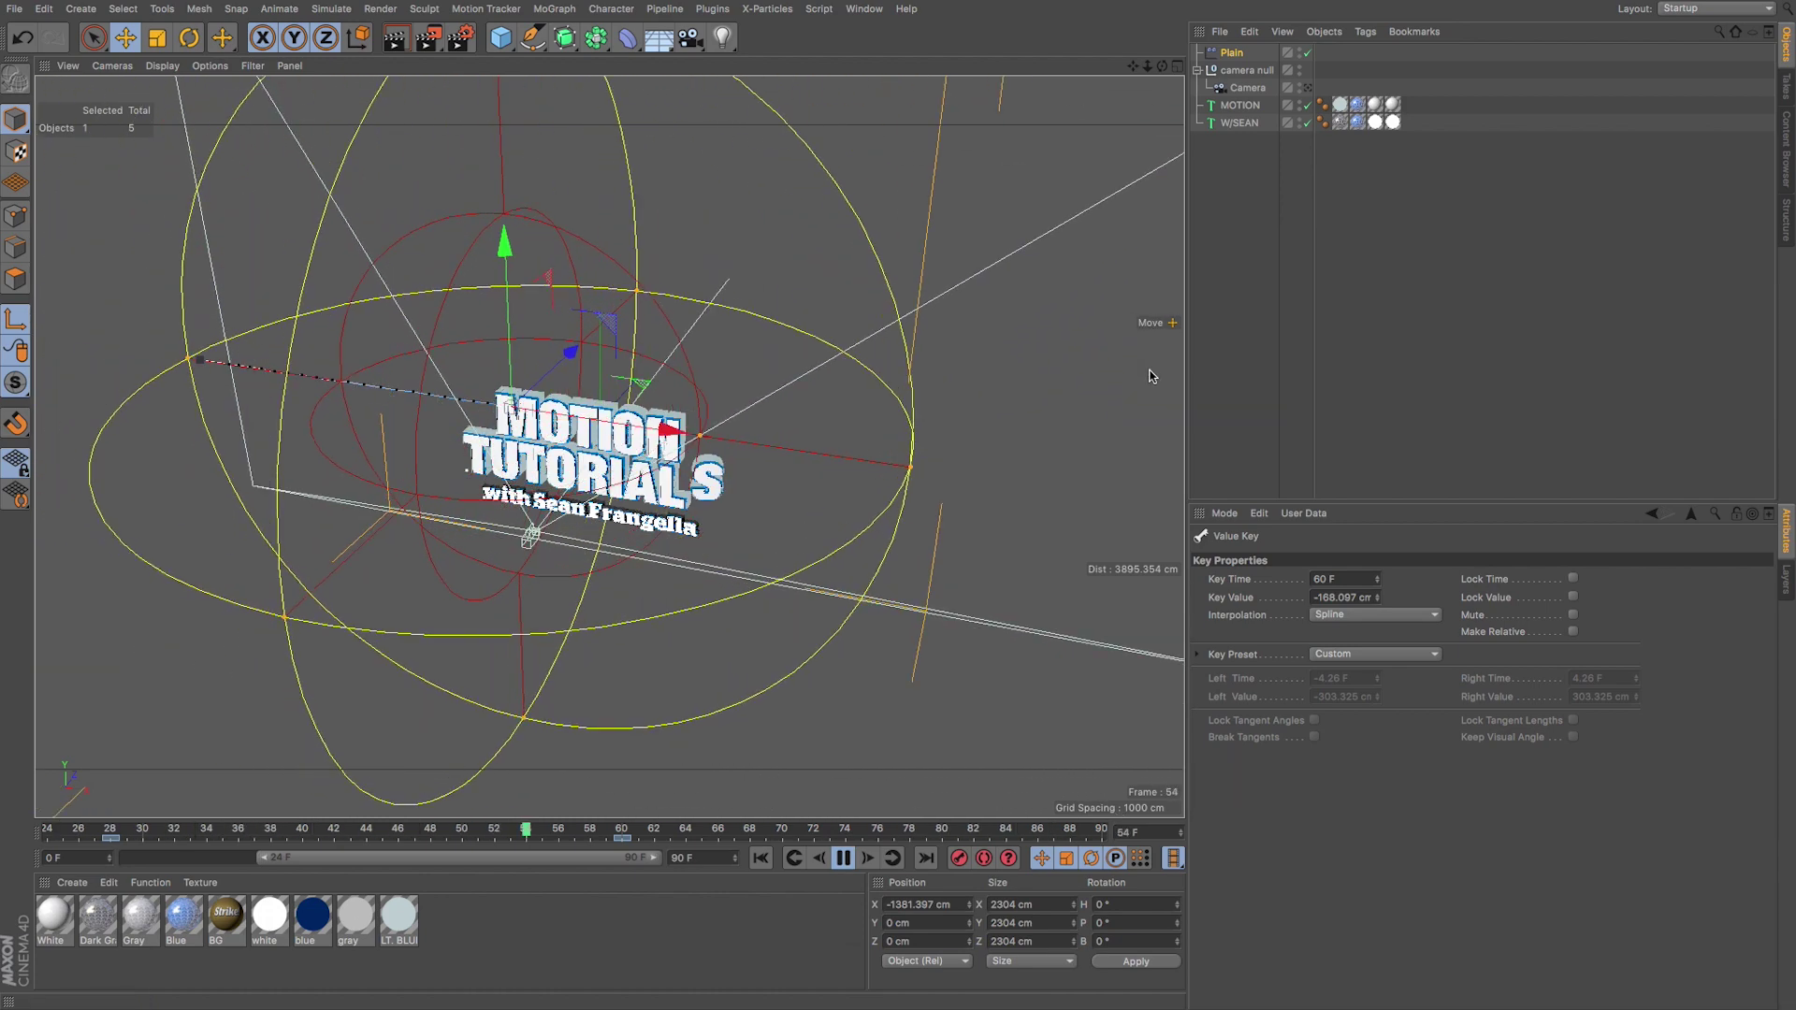
# Step: Set the Plain effector to P.X 49 cm, heading 343°, pitch and bank 0°, then select MOTION
pyautogui.click(1217, 54)
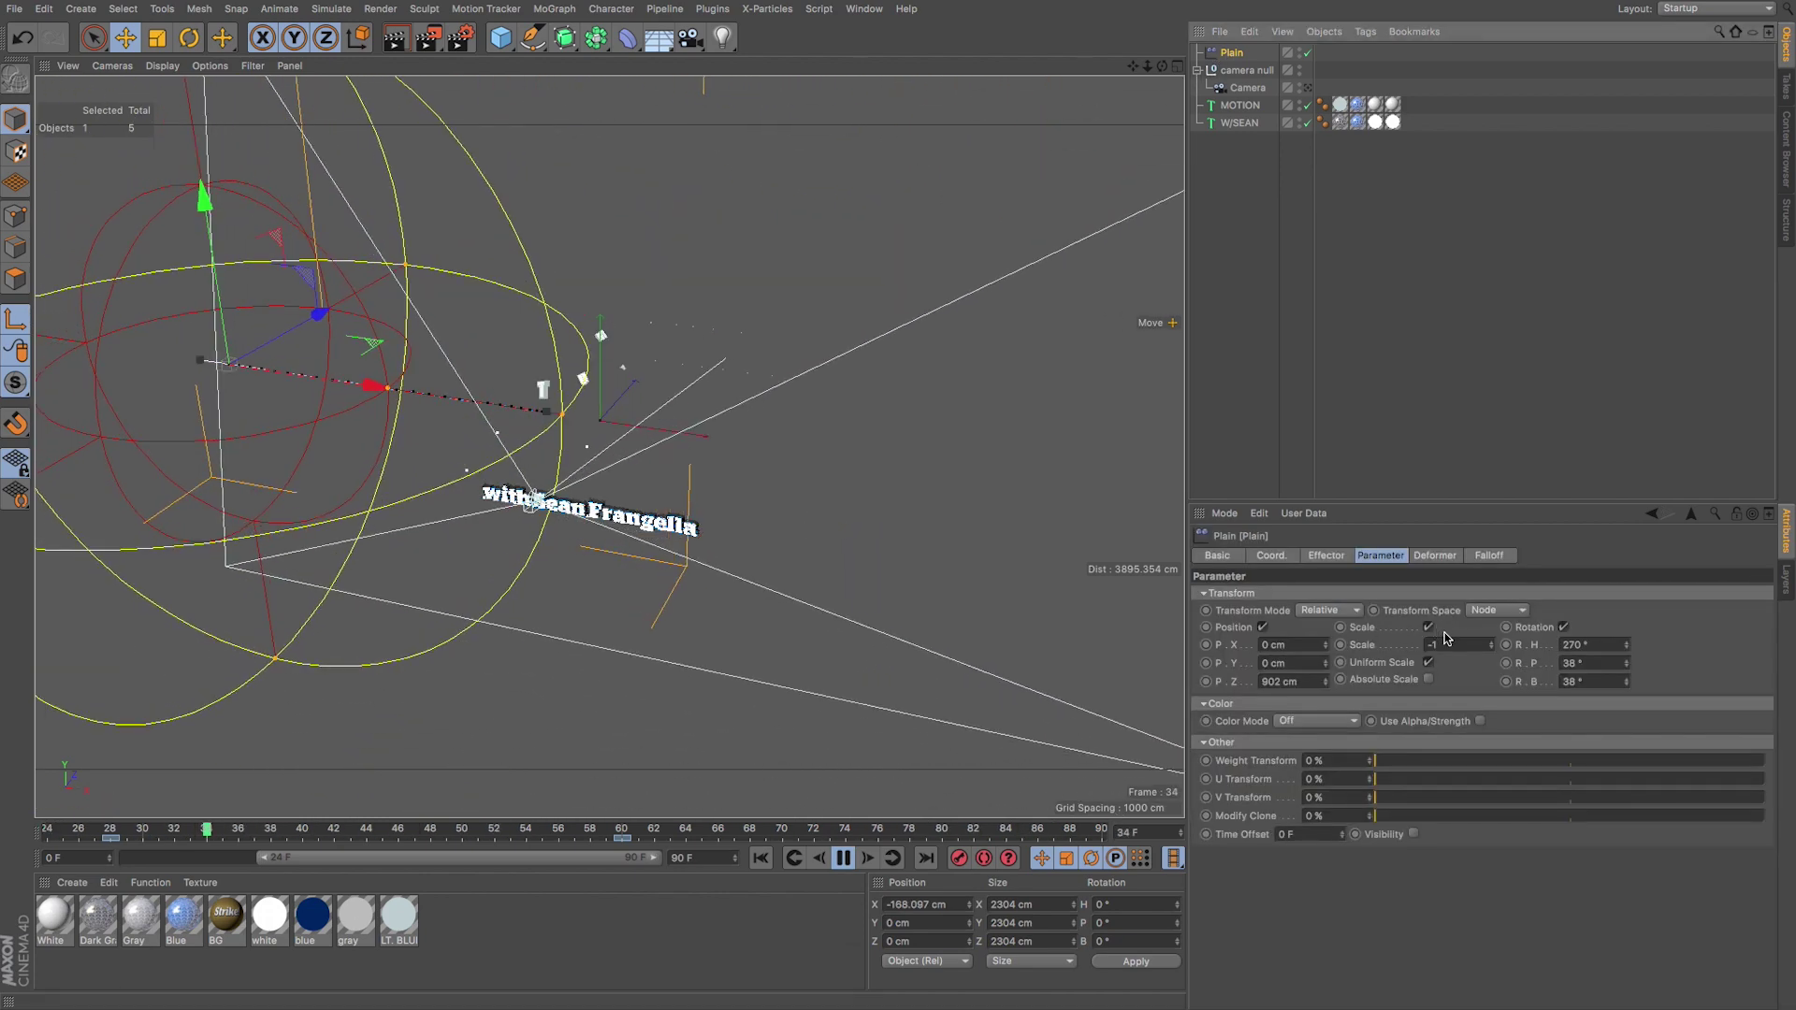
pyautogui.moveTo(1327, 648); pyautogui.dragTo(1328, 653)
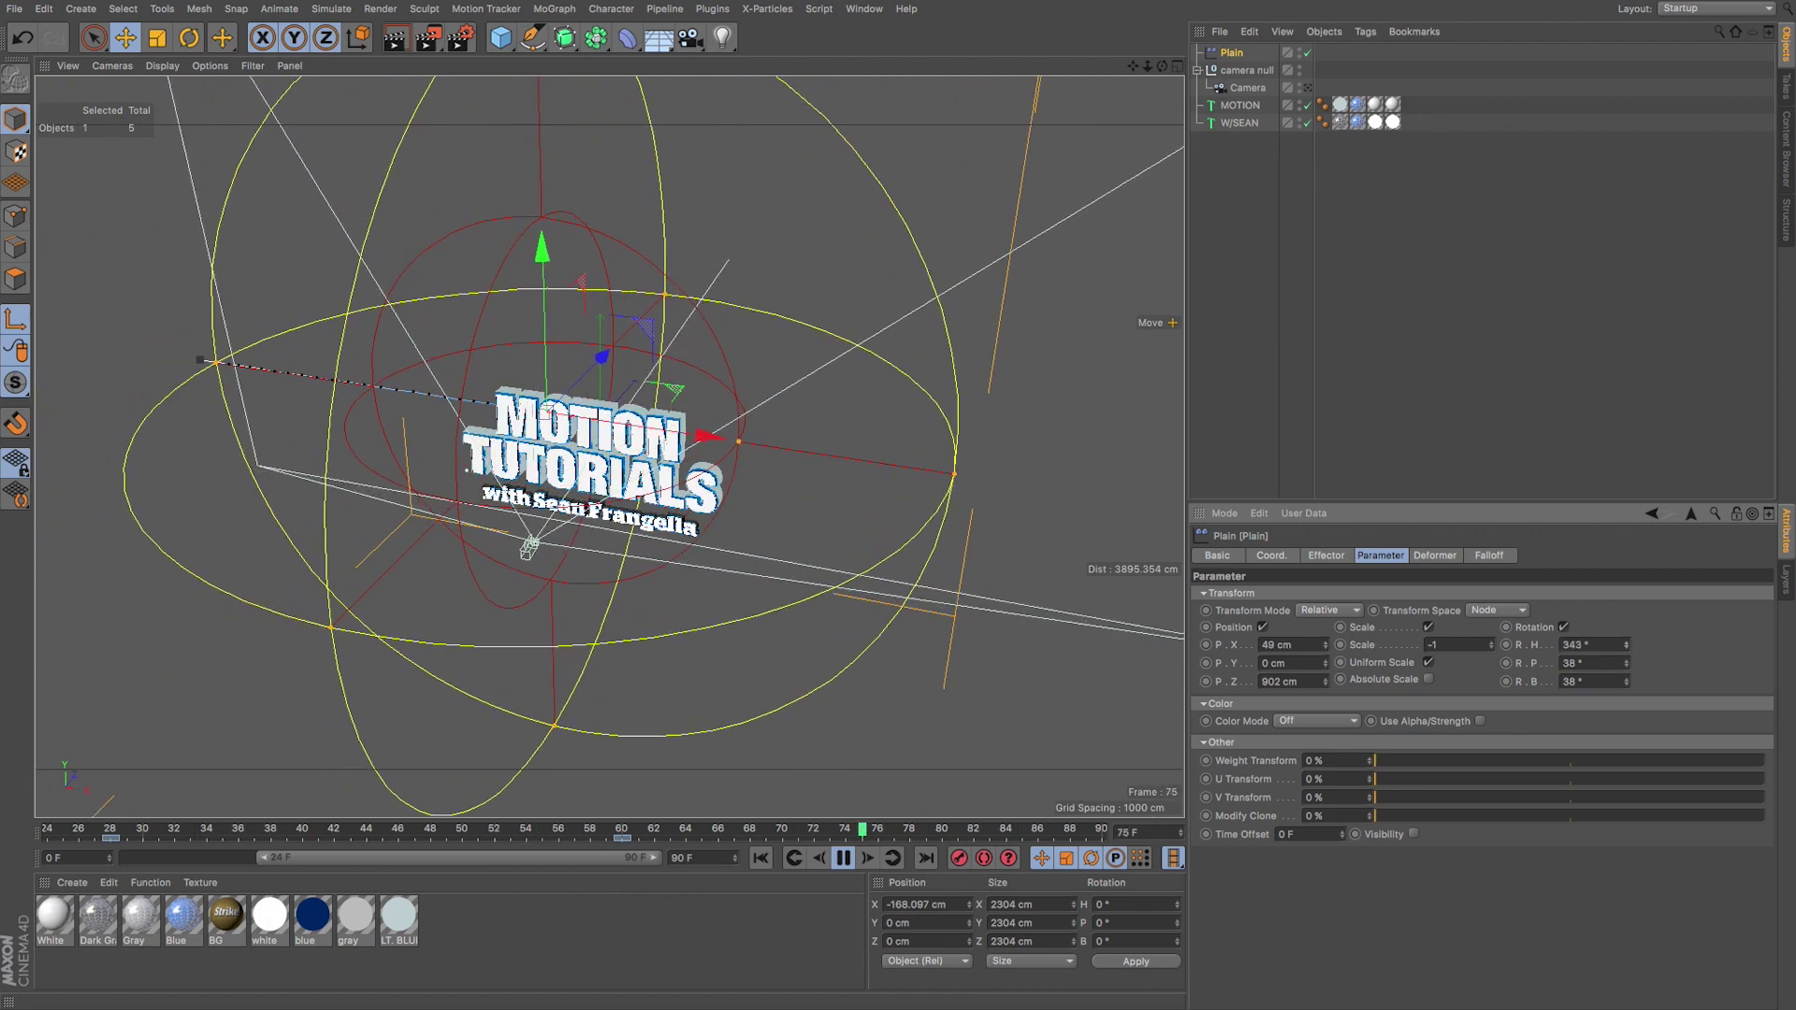
pyautogui.click(1572, 664)
pyautogui.write('0')
pyautogui.press('Return')
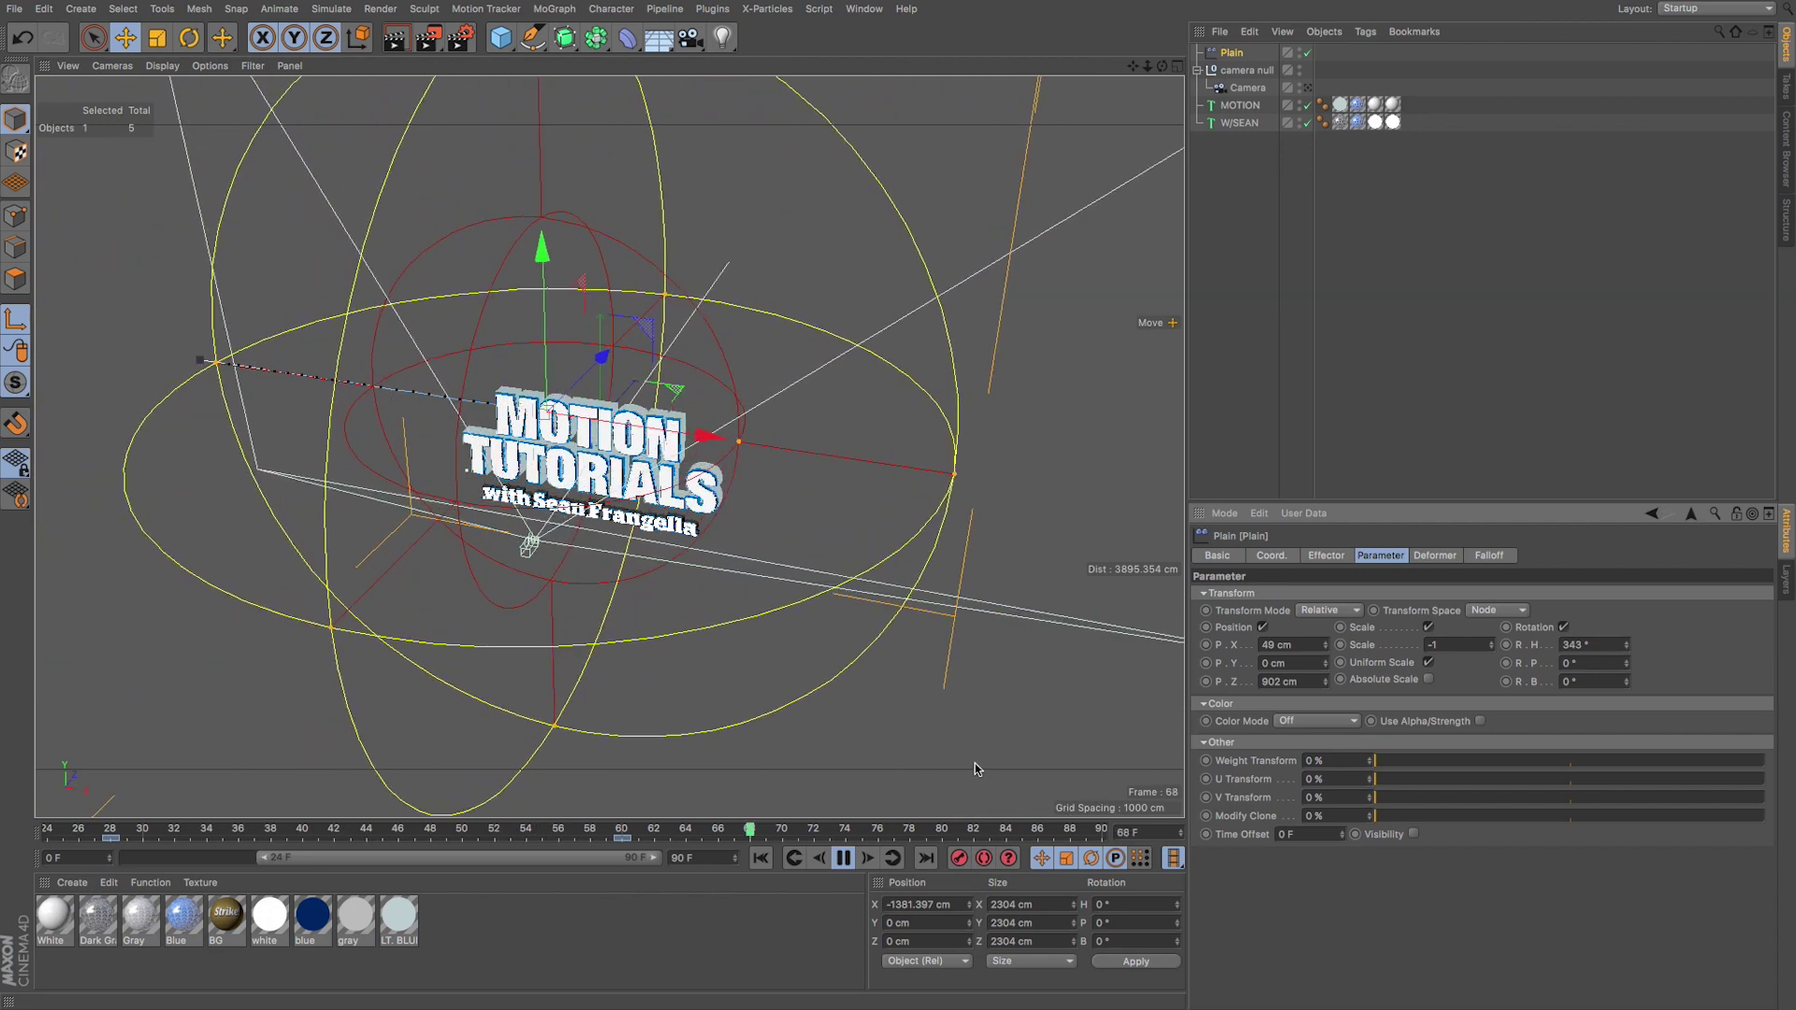
pyautogui.click(842, 858)
pyautogui.moveTo(599, 829)
pyautogui.mouseDown()
pyautogui.moveTo(232, 816)
pyautogui.moveTo(434, 821)
pyautogui.mouseUp()
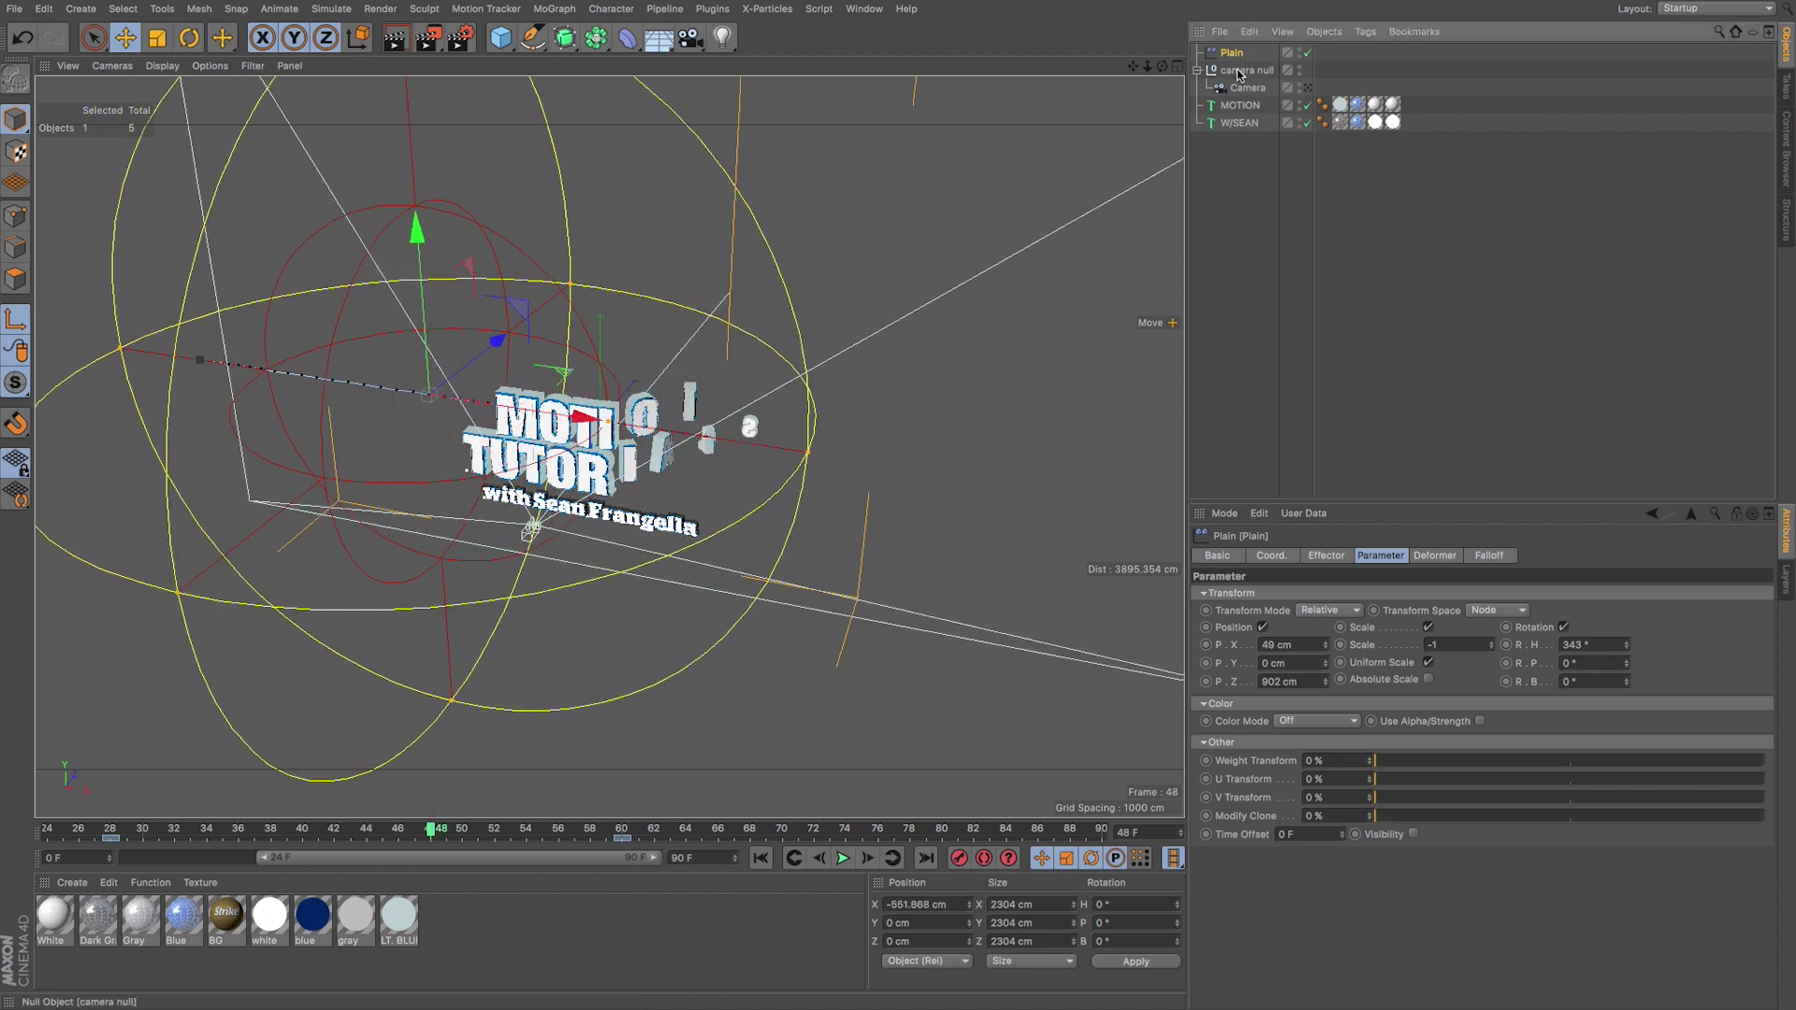
pyautogui.click(1236, 106)
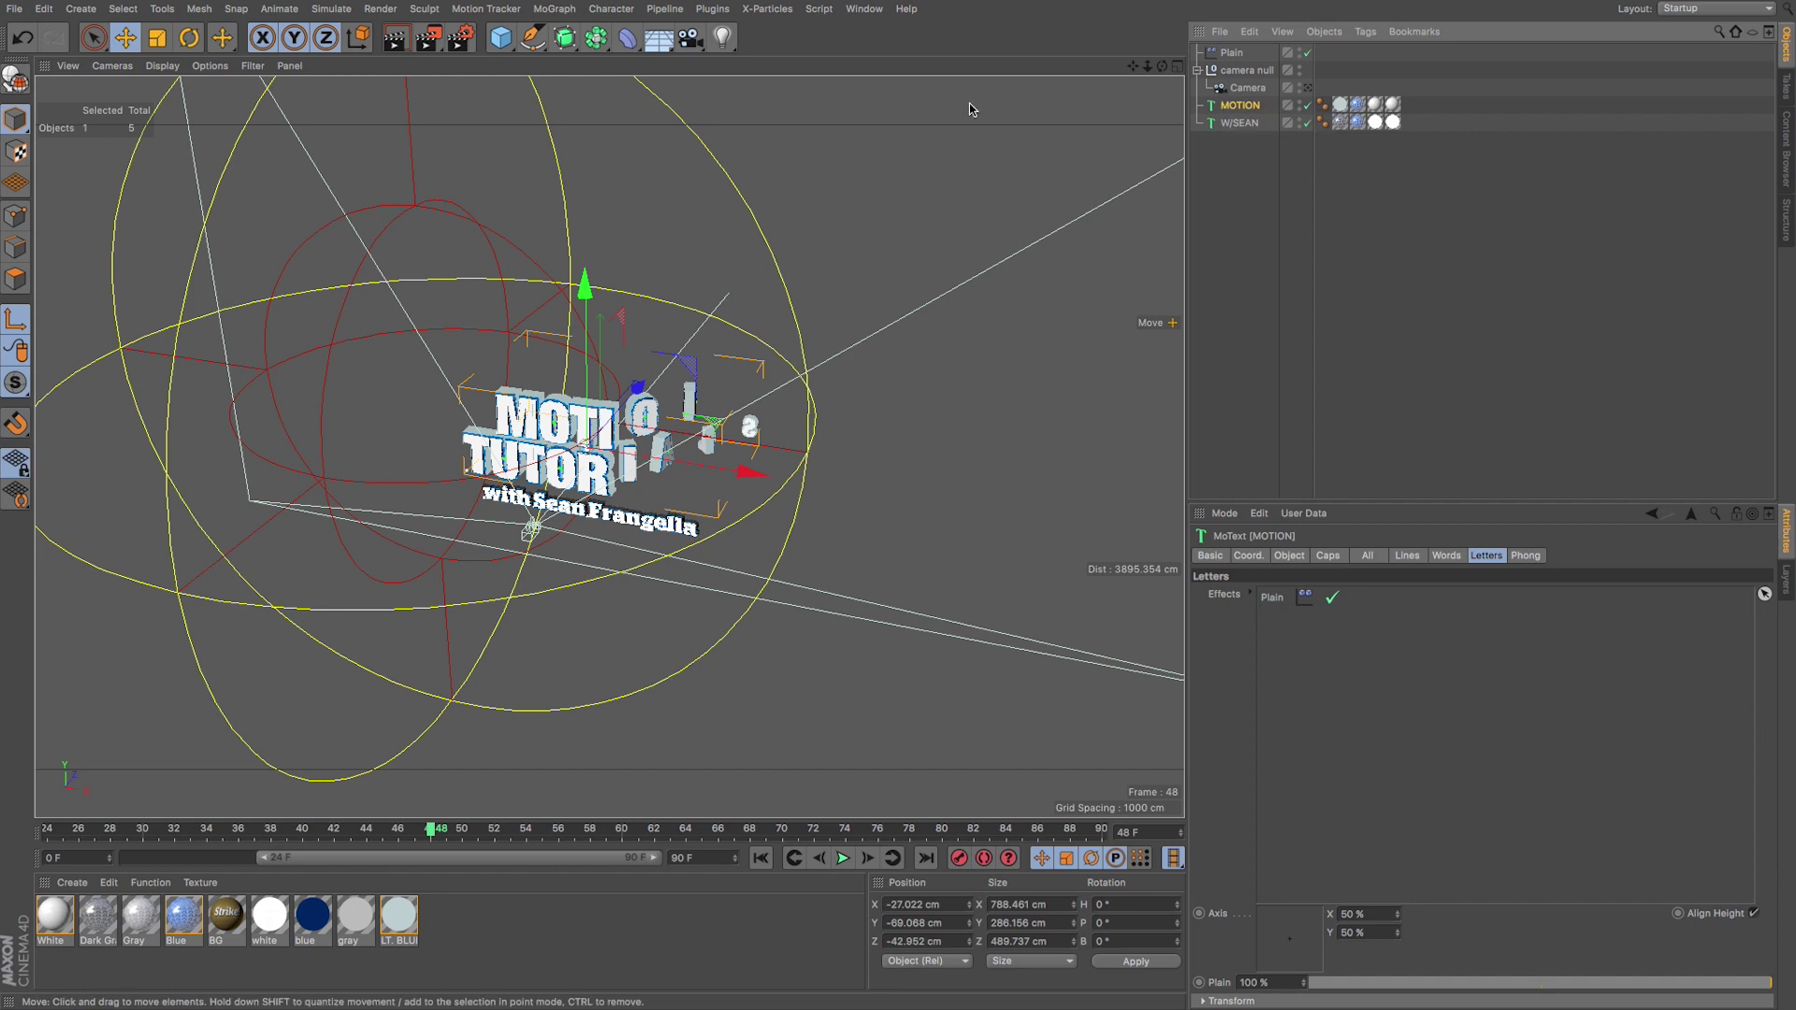
# Step: Add a Random effector that rotates the letters by heading 128° instead of offsetting their position
pyautogui.click(555, 8)
pyautogui.moveTo(598, 35)
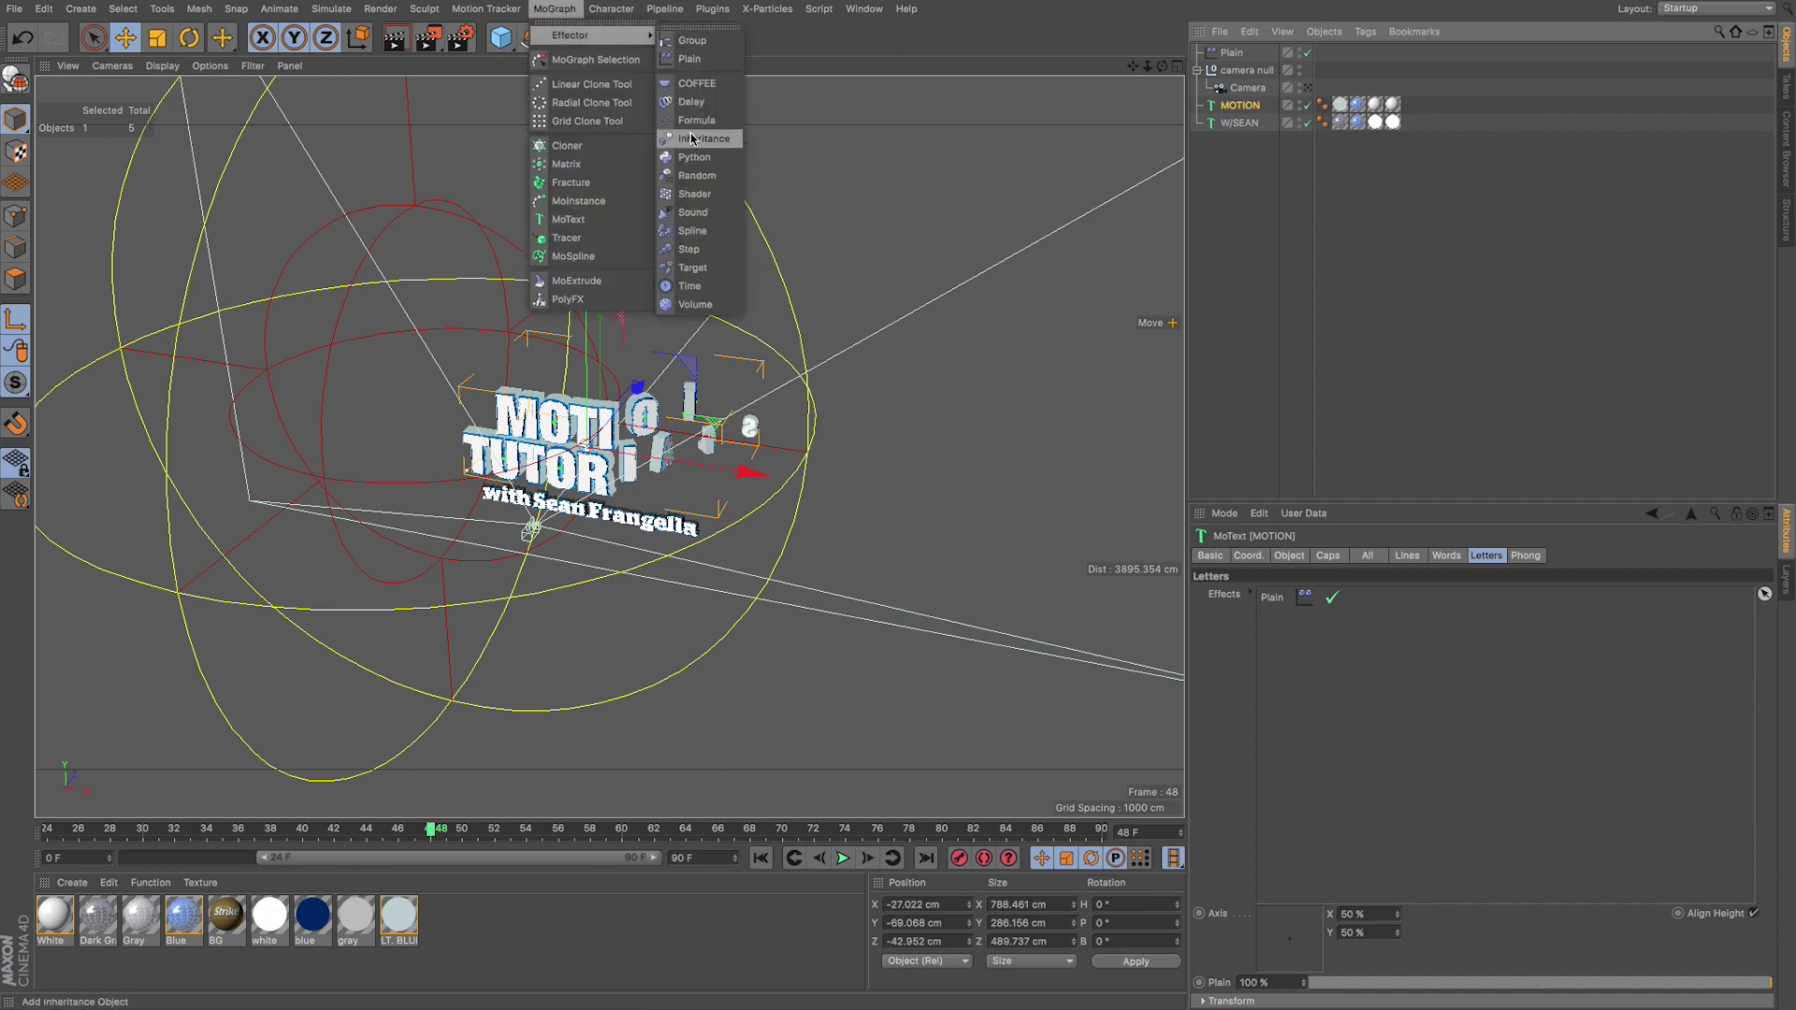
pyautogui.click(695, 176)
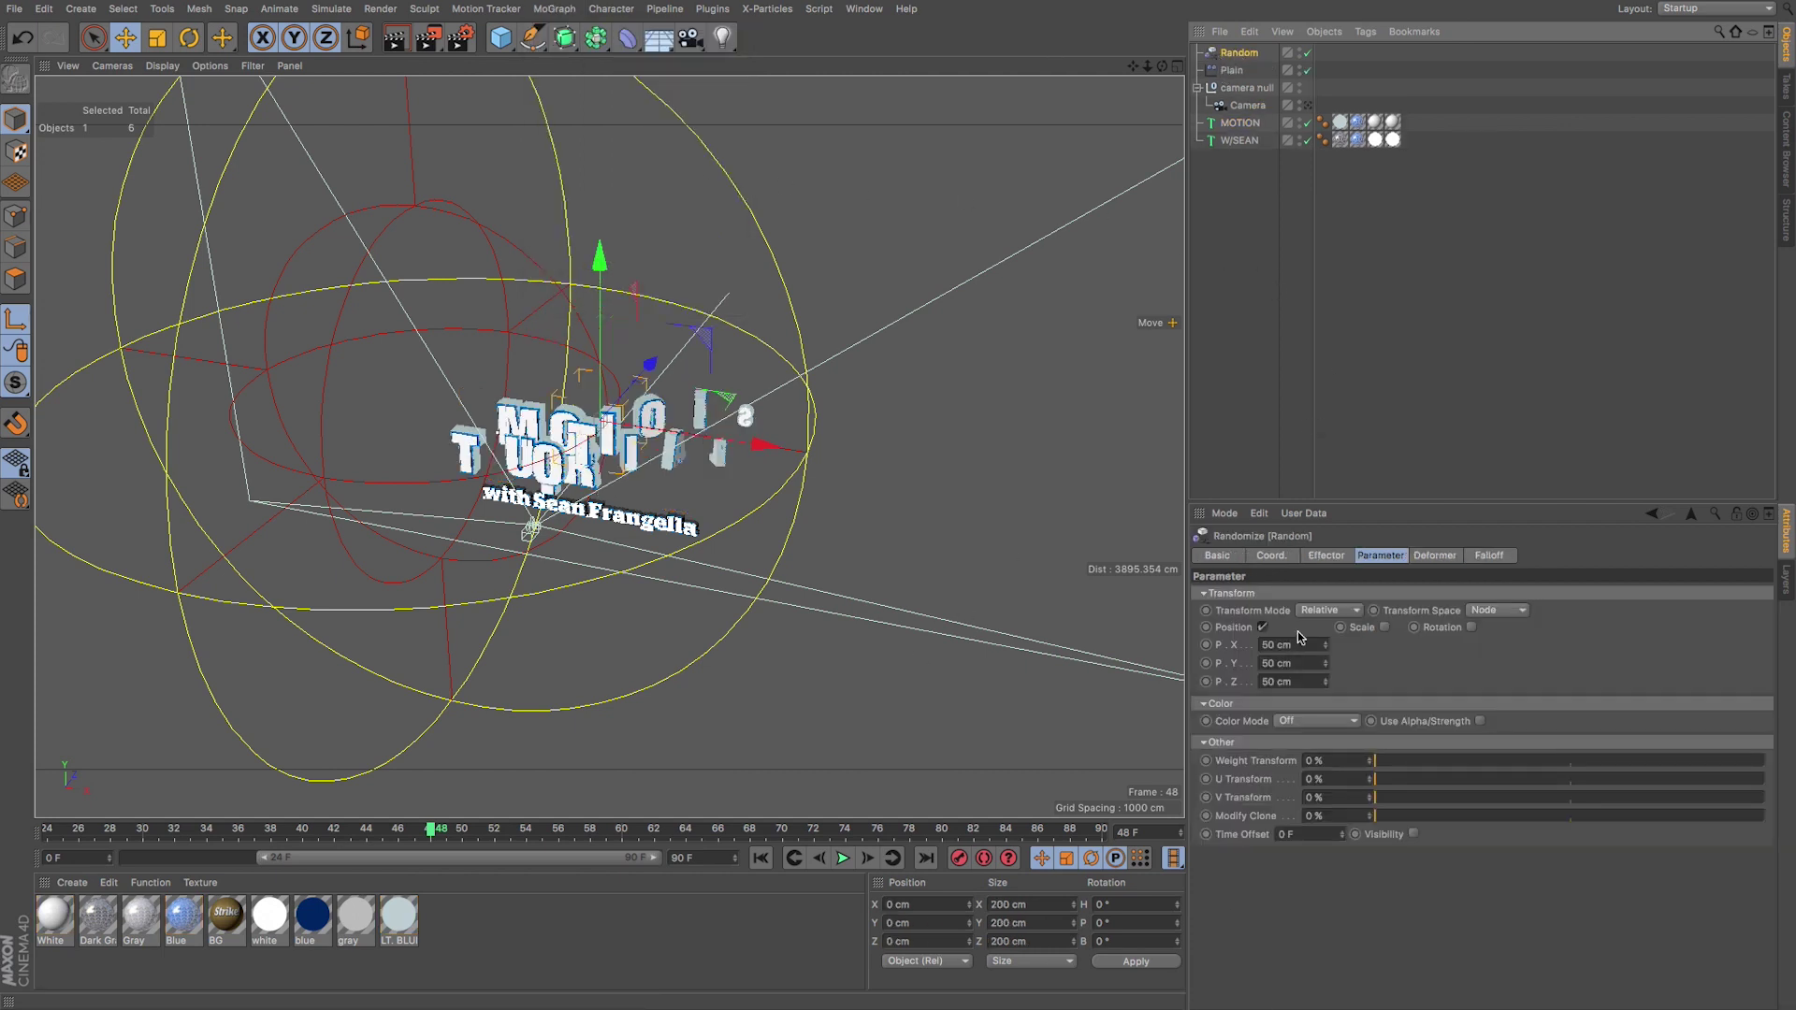
pyautogui.click(1262, 627)
pyautogui.click(1262, 627)
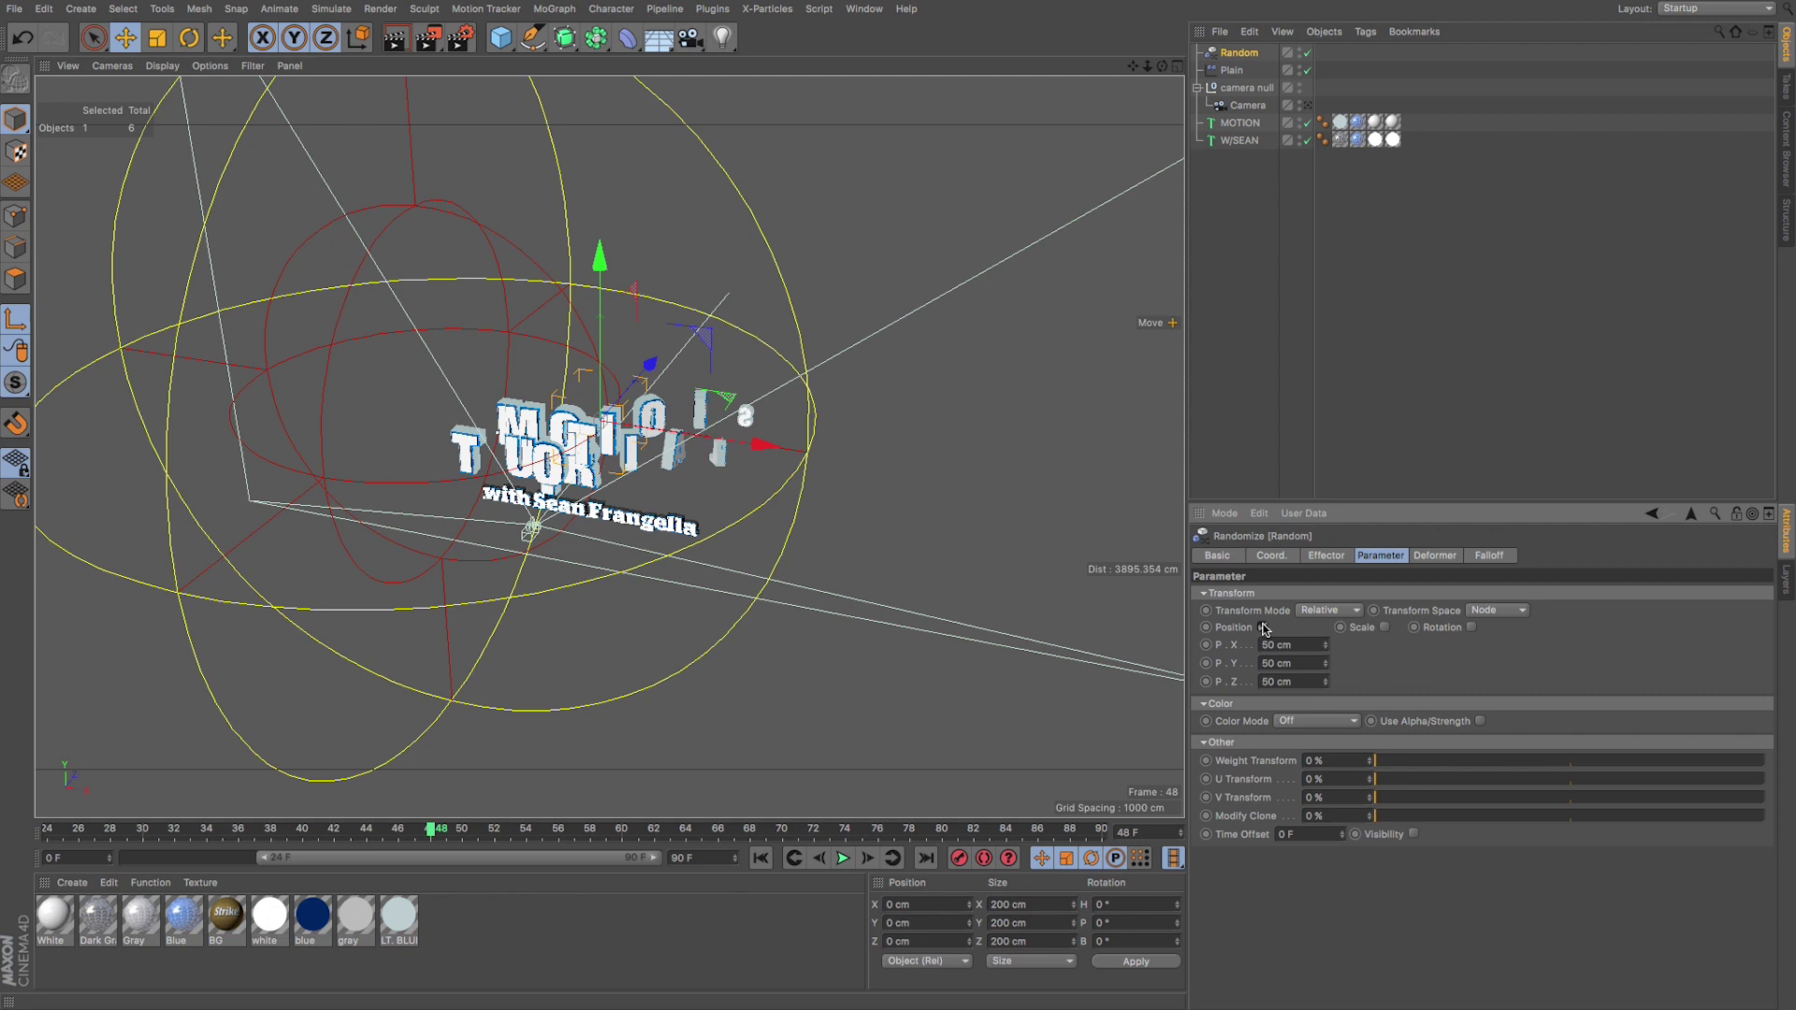
pyautogui.click(1263, 627)
pyautogui.click(1424, 628)
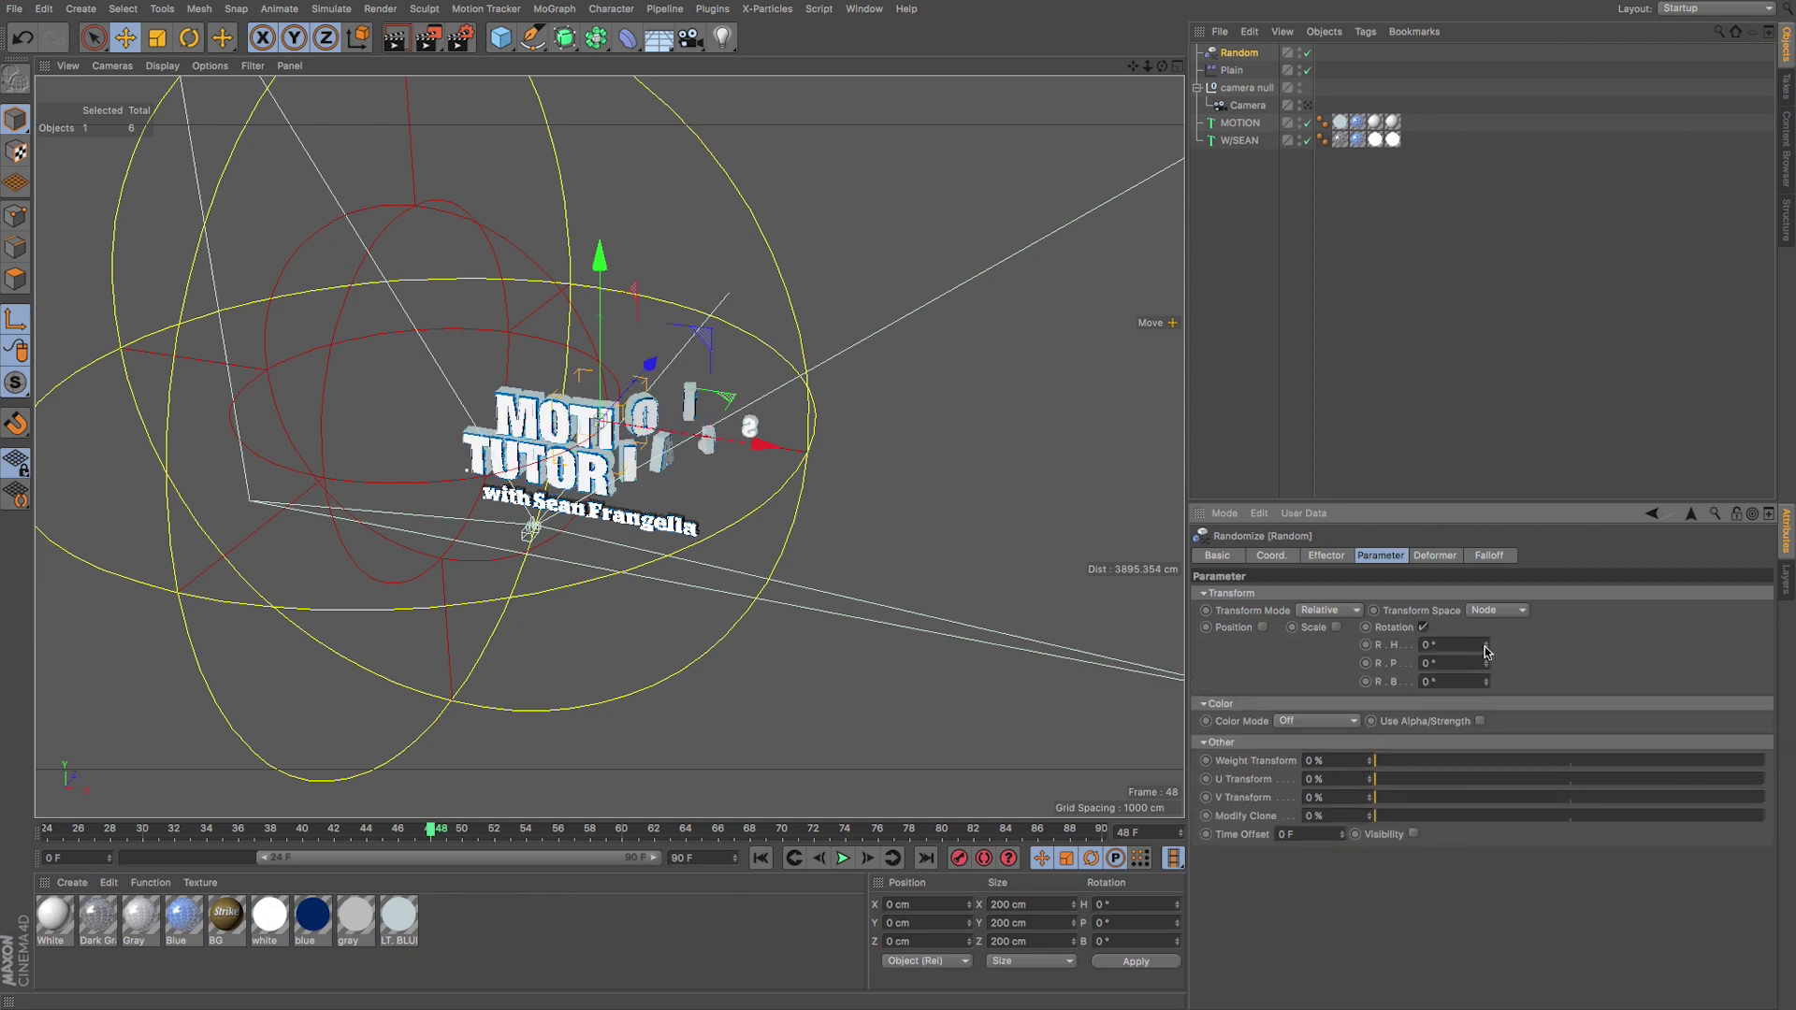
pyautogui.moveTo(1486, 644); pyautogui.dragTo(1600, 644)
pyautogui.scroll(5, 599, 439)
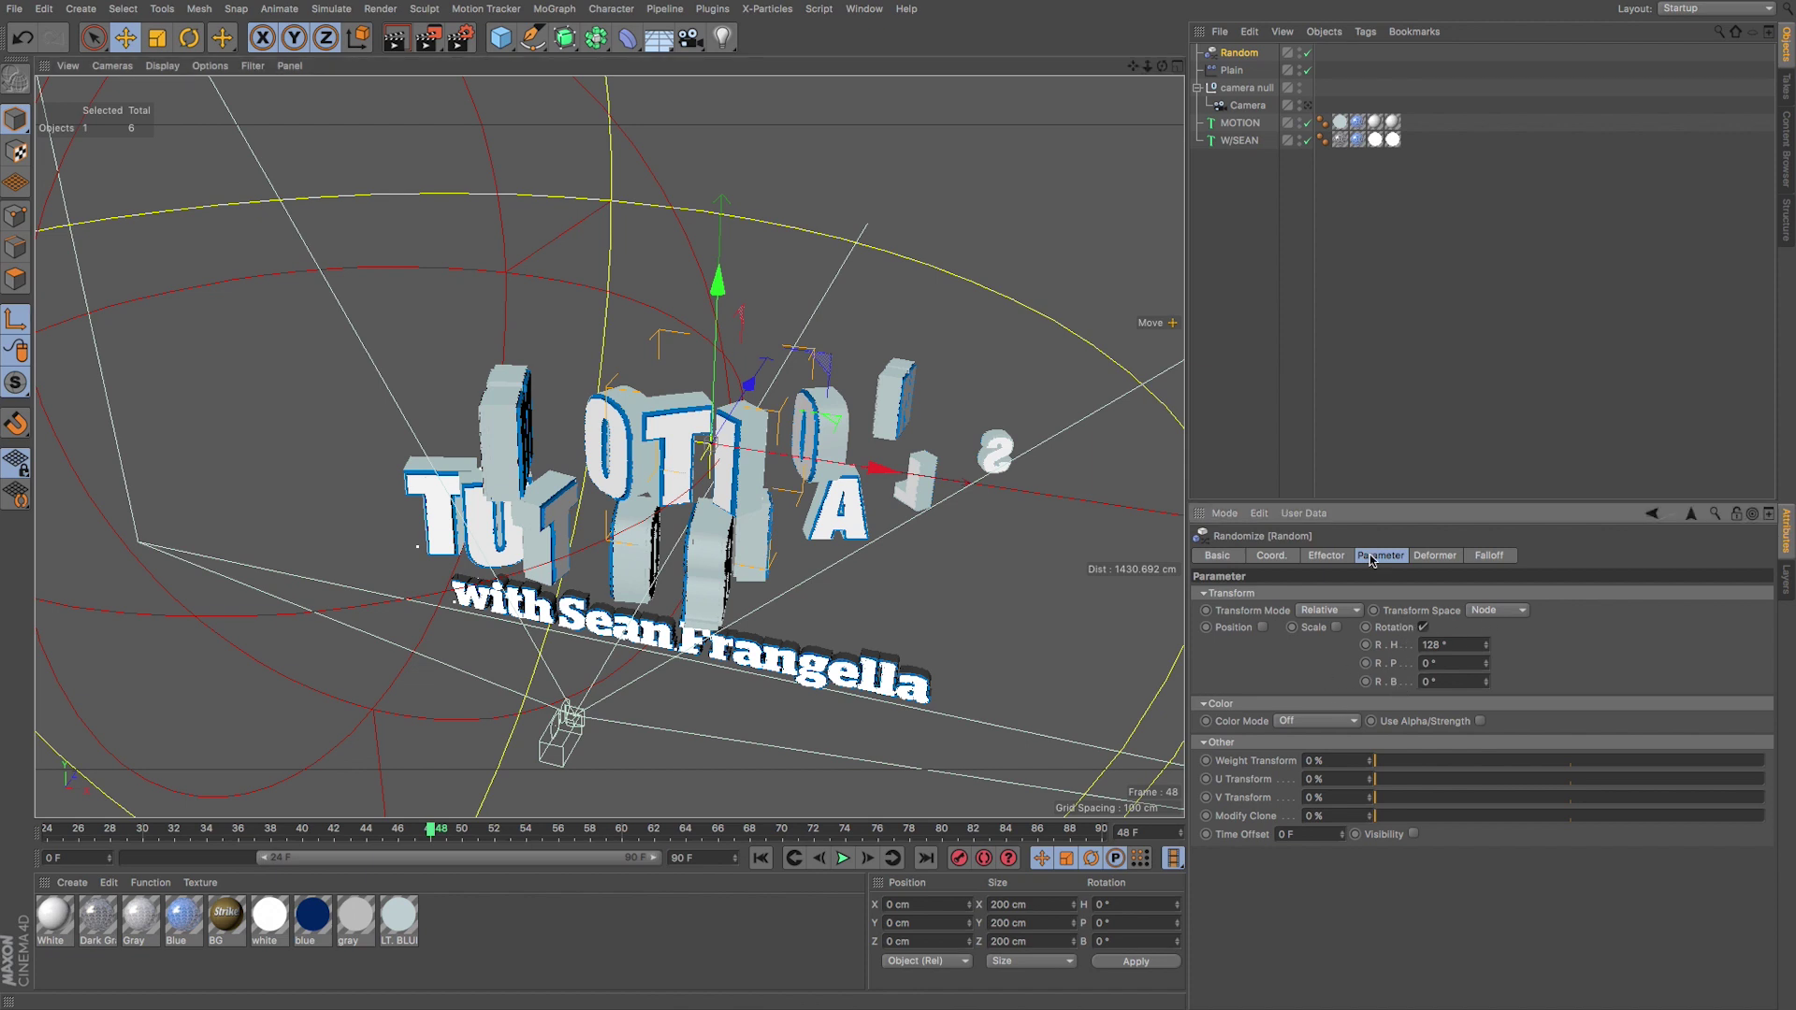
# Step: Raise the Random effector's seed to 12350
pyautogui.click(1329, 557)
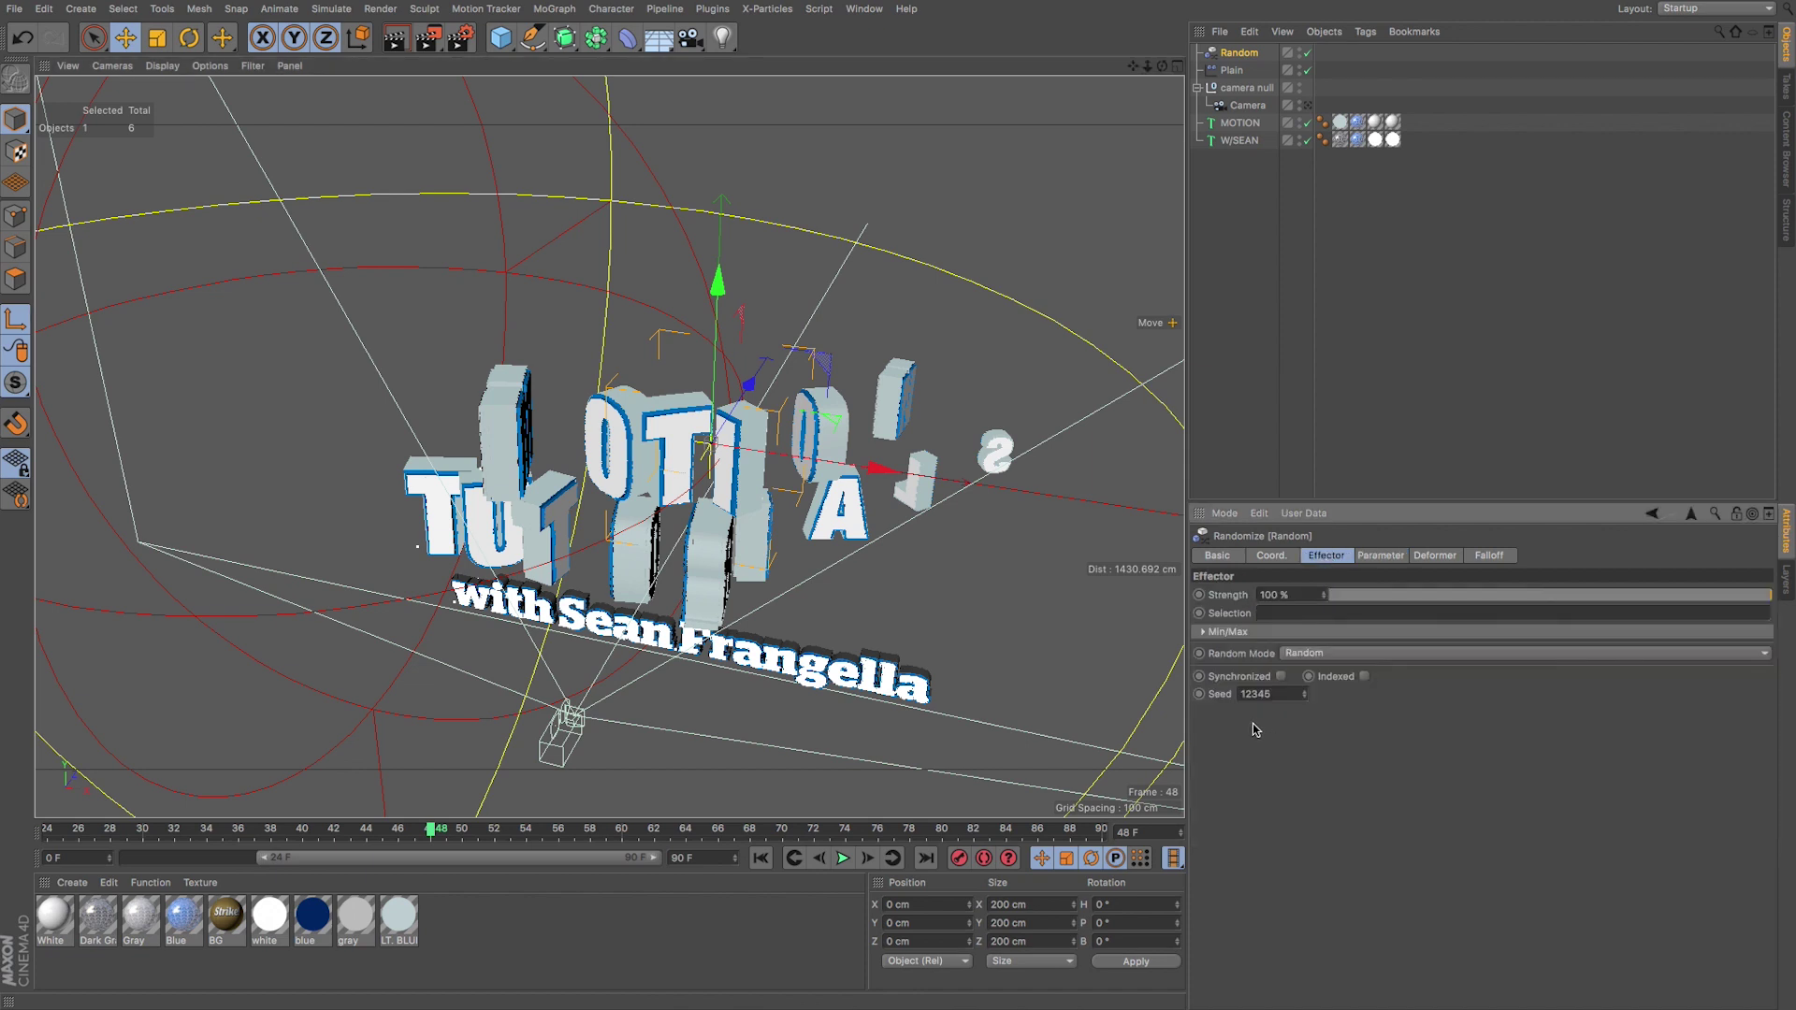
pyautogui.click(1305, 695)
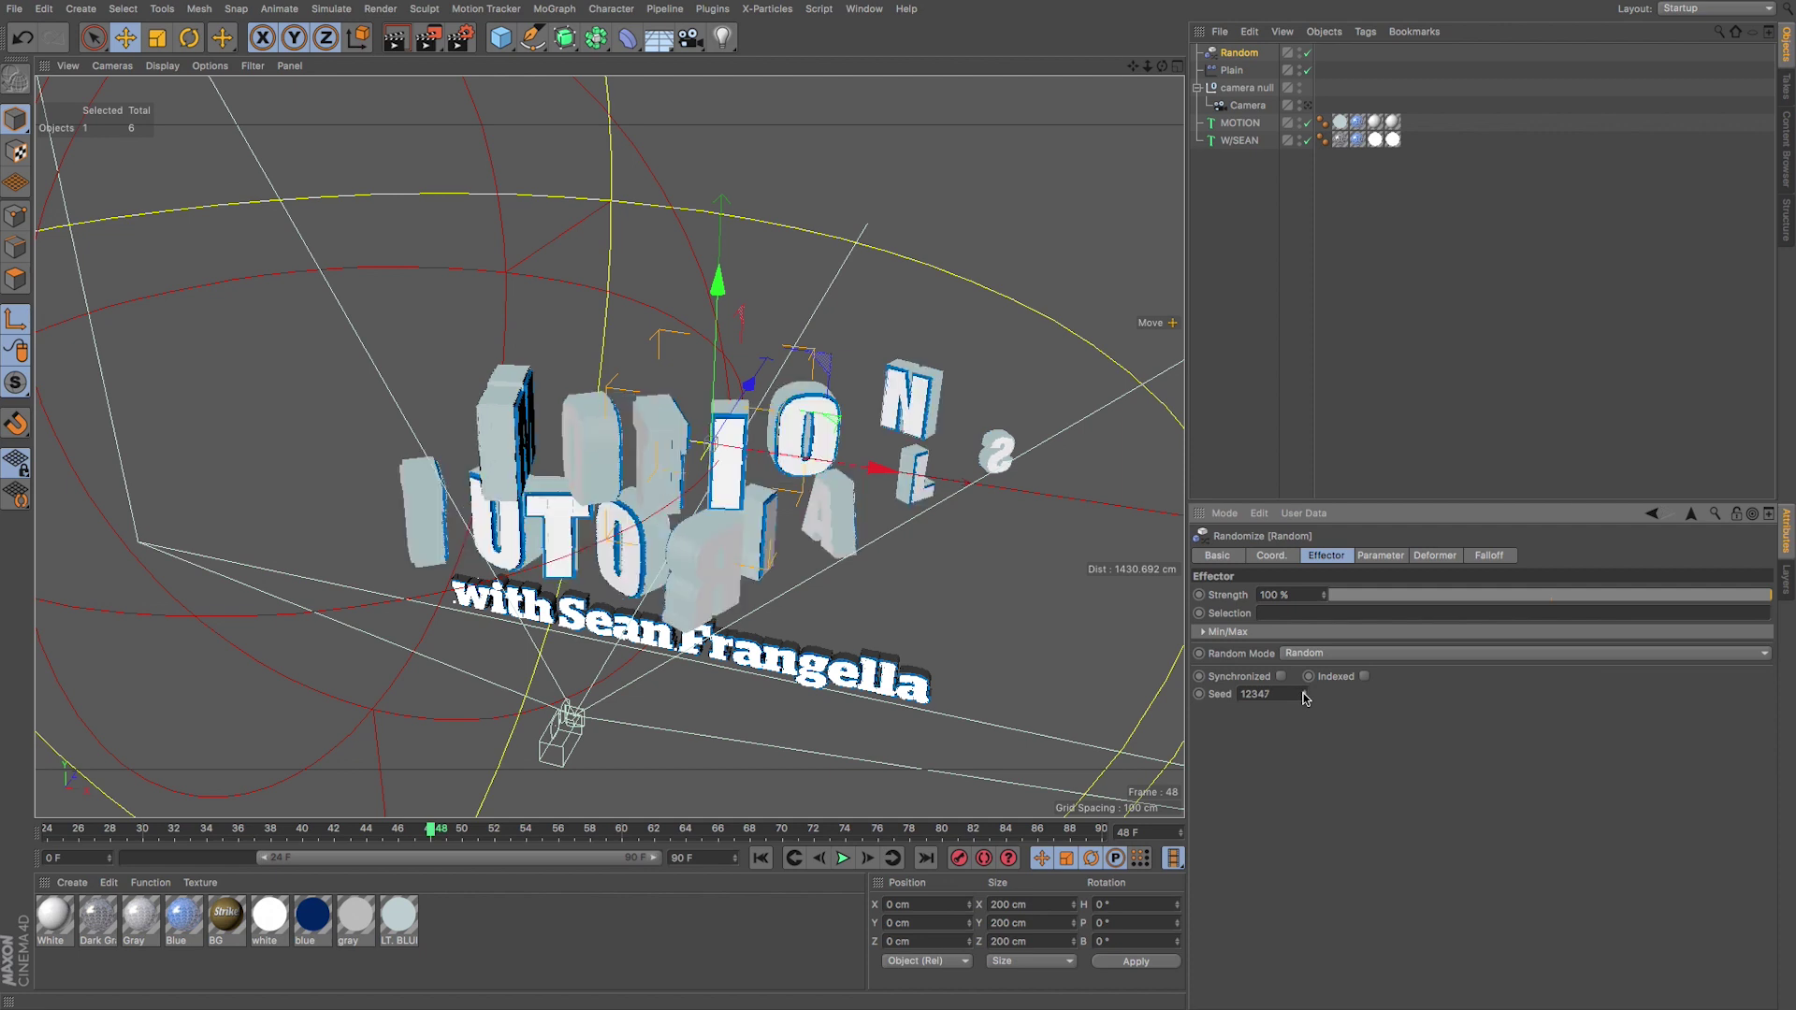
pyautogui.click(1305, 694)
pyautogui.click(1305, 693)
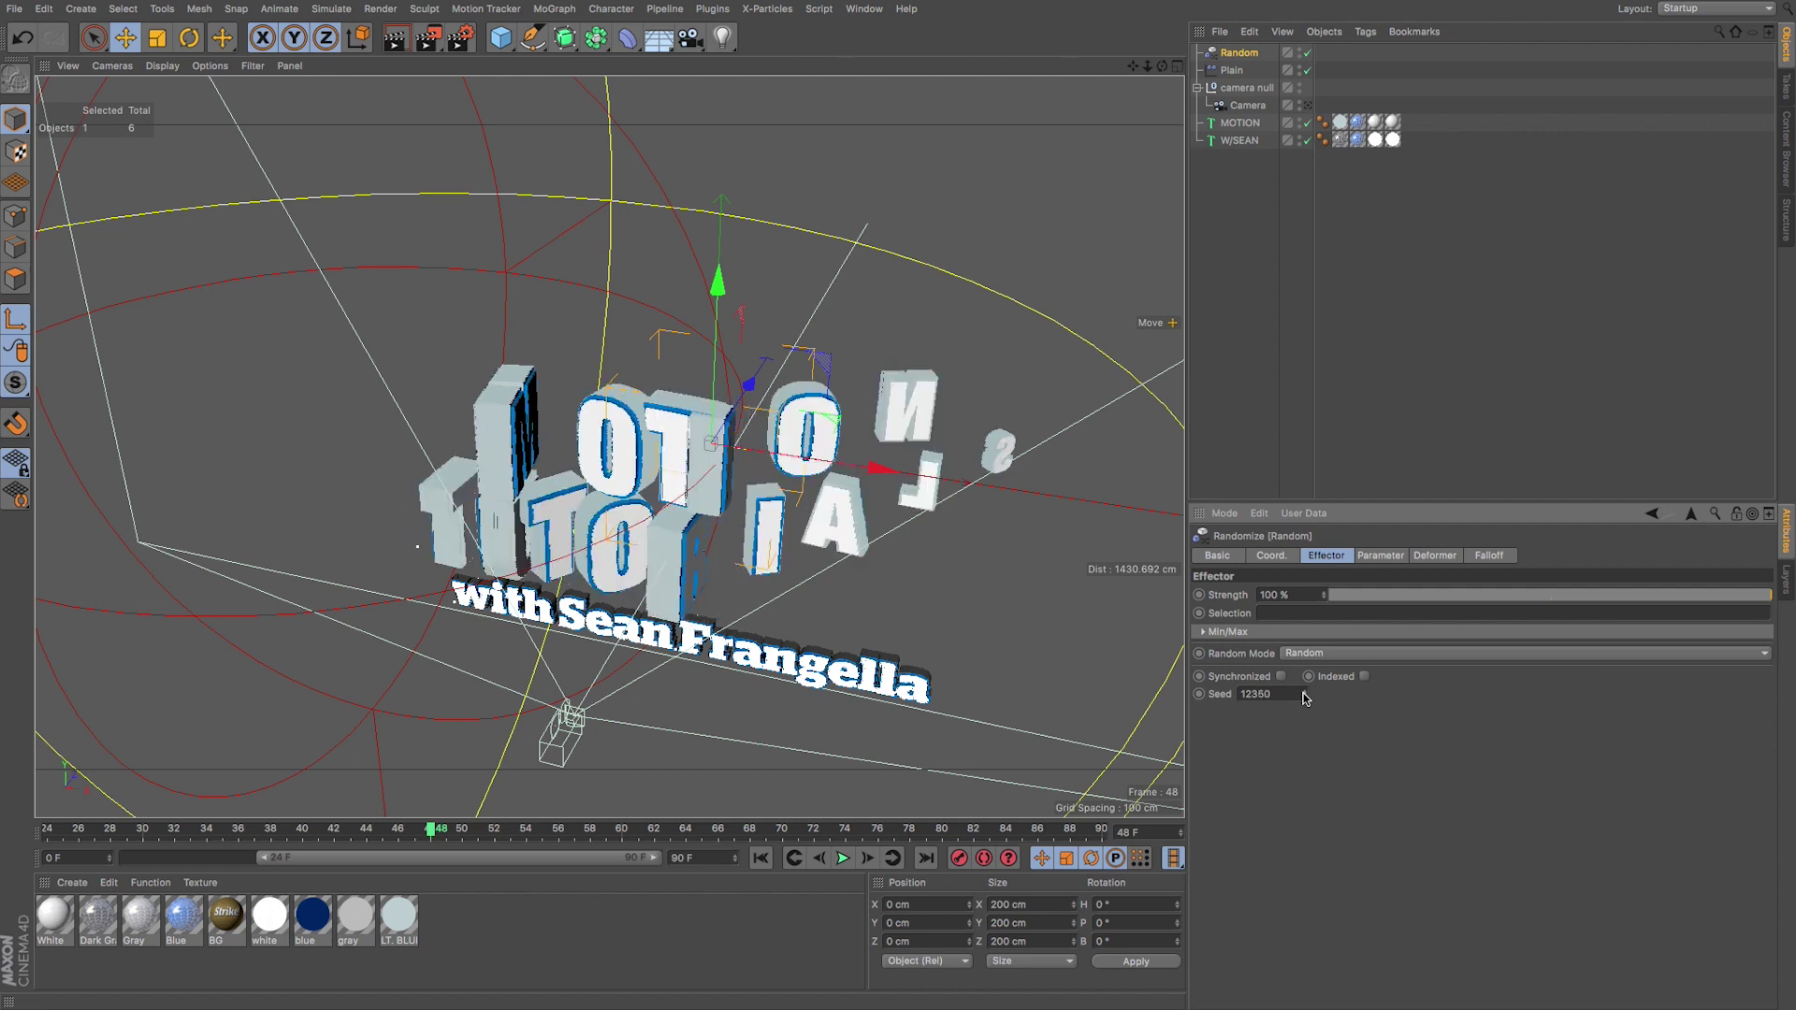
pyautogui.click(1487, 556)
pyautogui.click(1334, 595)
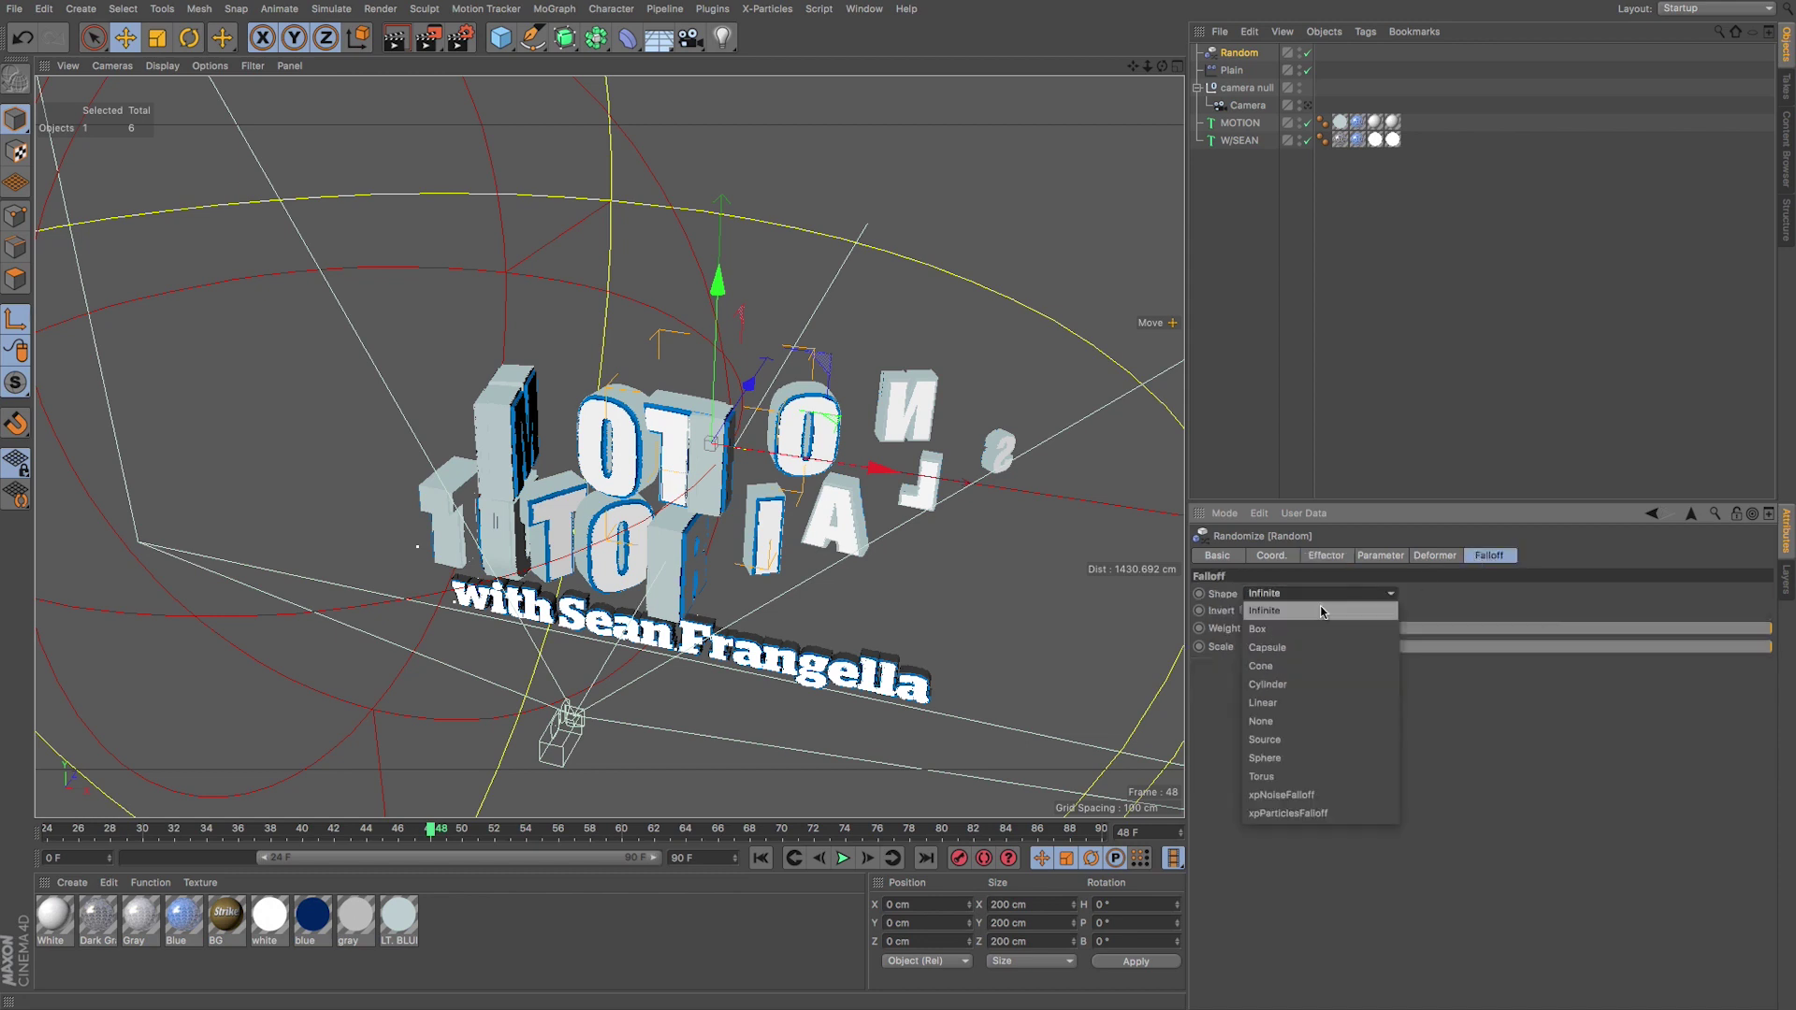
# Step: Give the Random effector a Sphere falloff, then on MOTION keep Plain enabled and switch Random off
pyautogui.click(1308, 759)
pyautogui.moveTo(889, 471)
pyautogui.mouseDown()
pyautogui.moveTo(669, 459)
pyautogui.moveTo(1034, 488)
pyautogui.moveTo(893, 477)
pyautogui.mouseUp()
pyautogui.click(1240, 122)
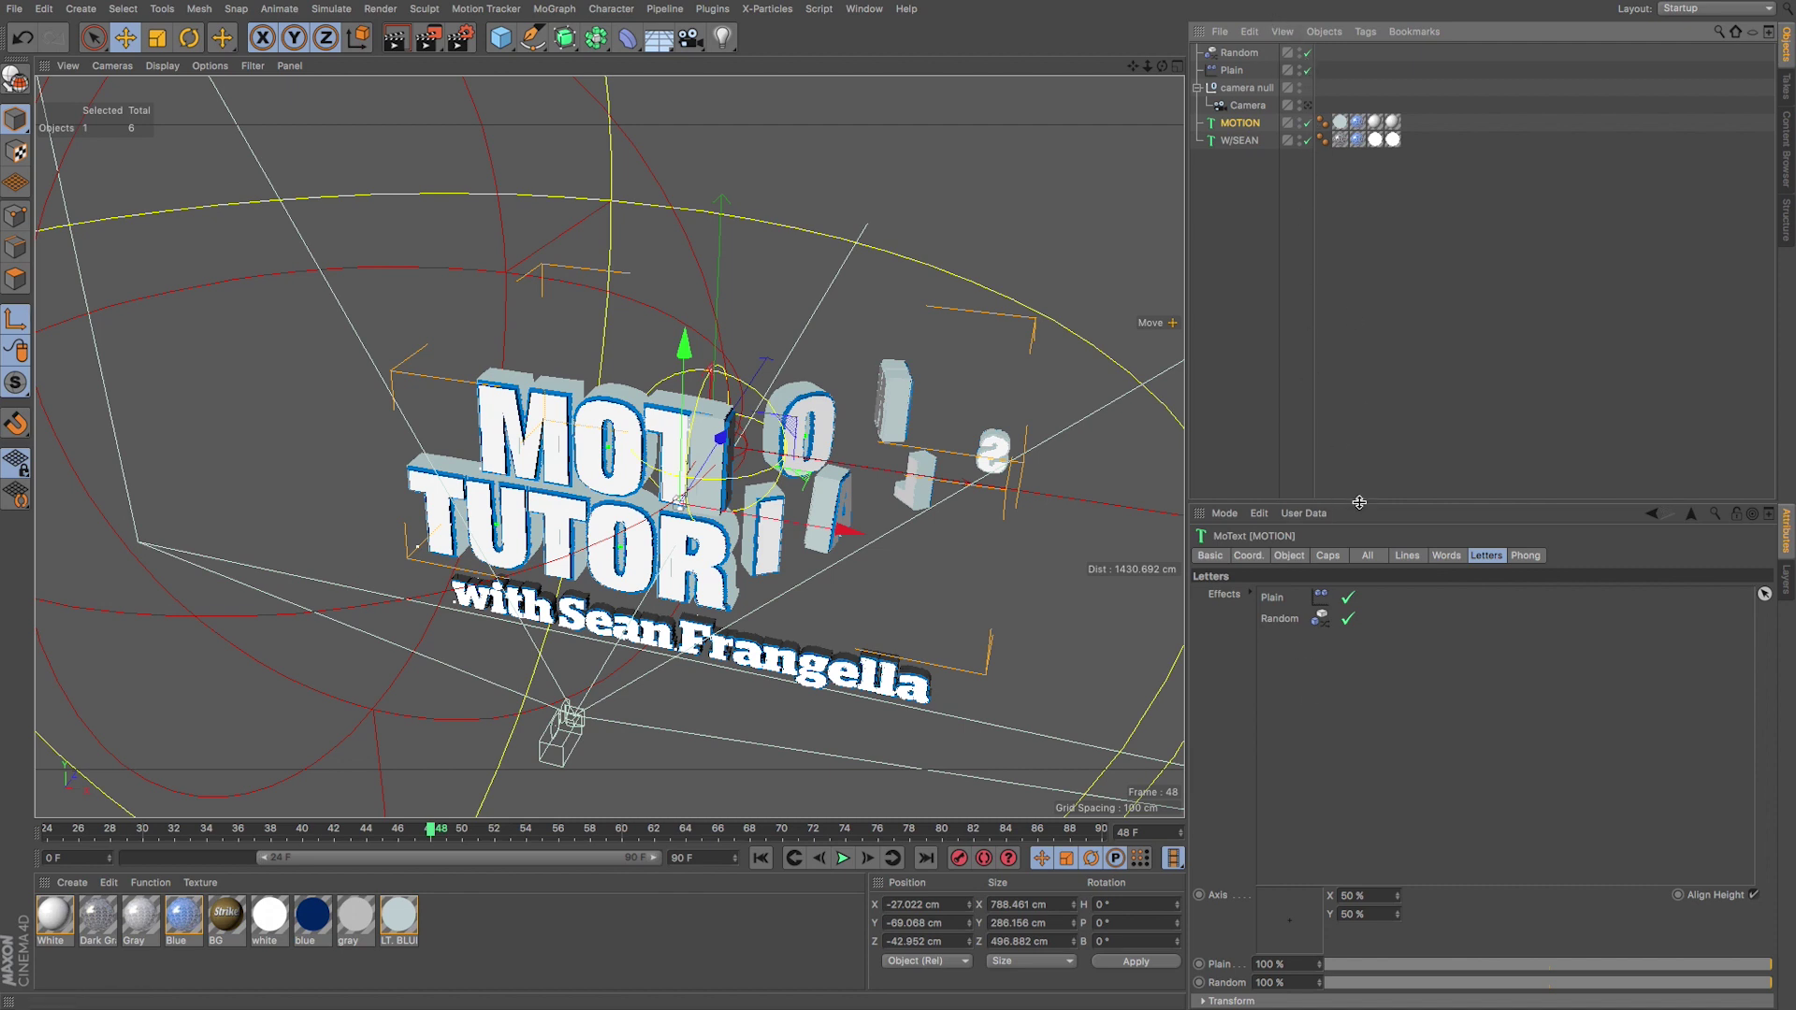
pyautogui.click(1348, 598)
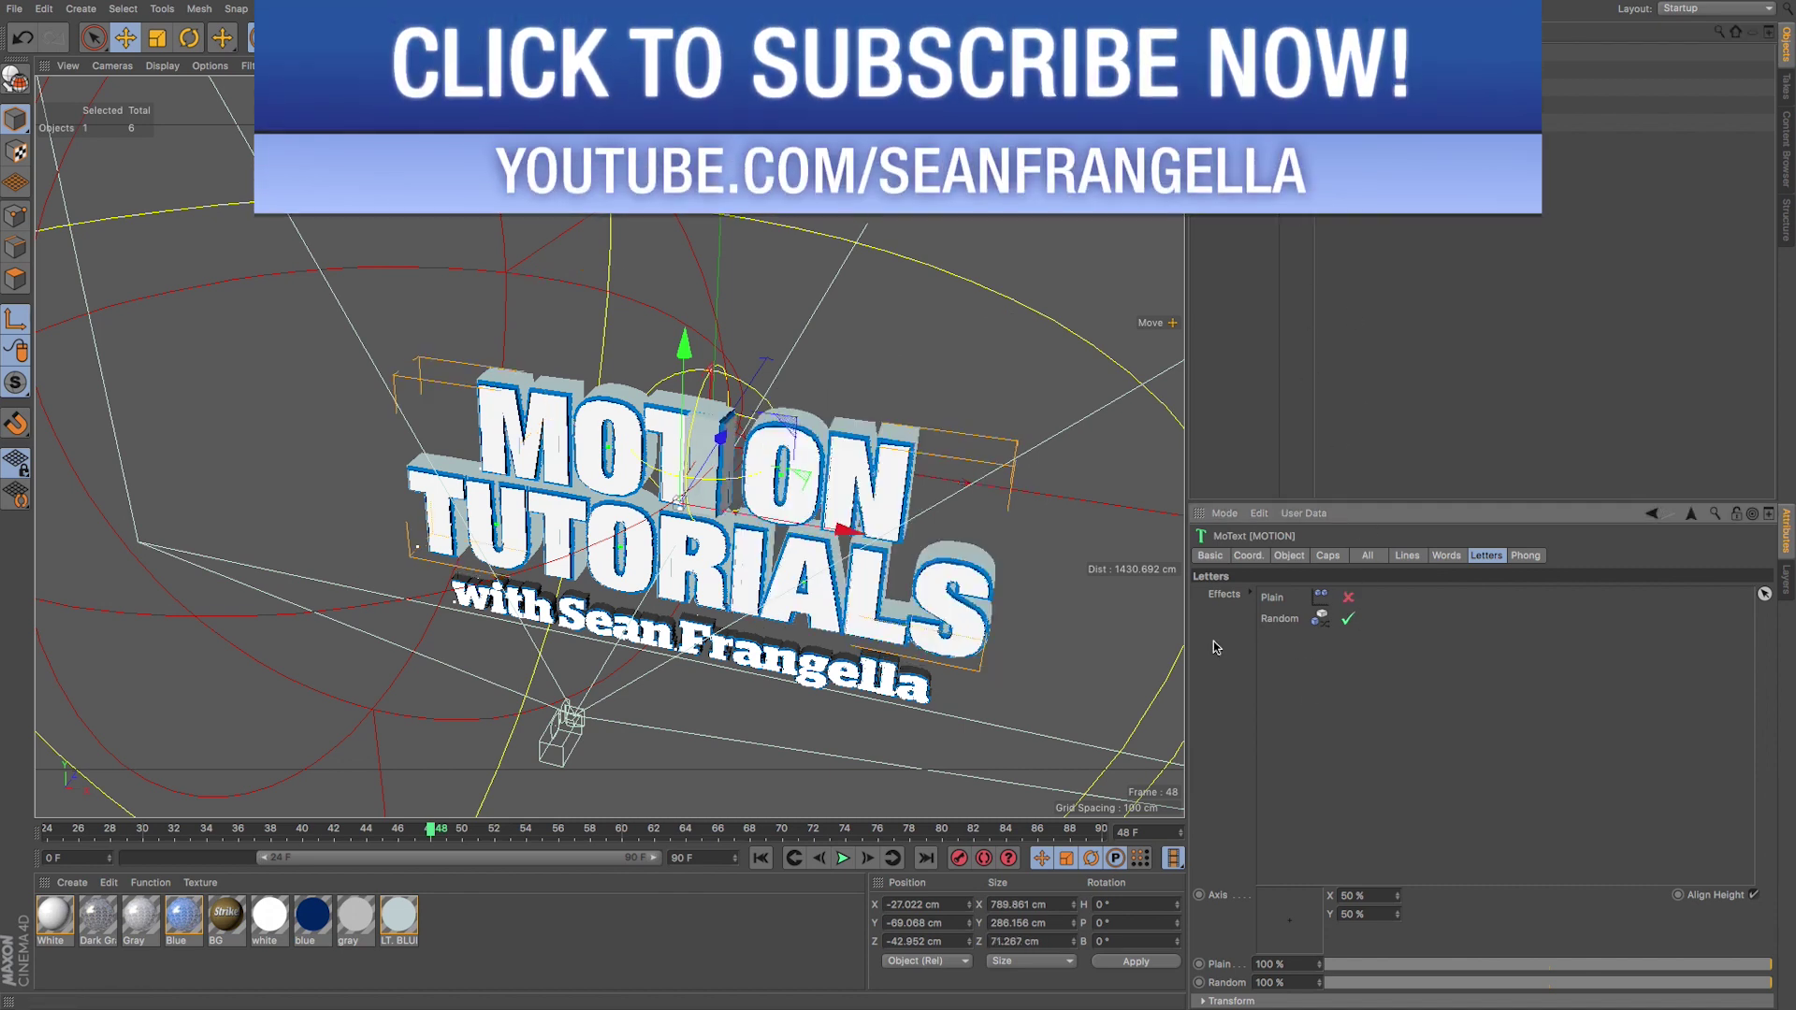
pyautogui.click(1348, 618)
pyautogui.click(1348, 597)
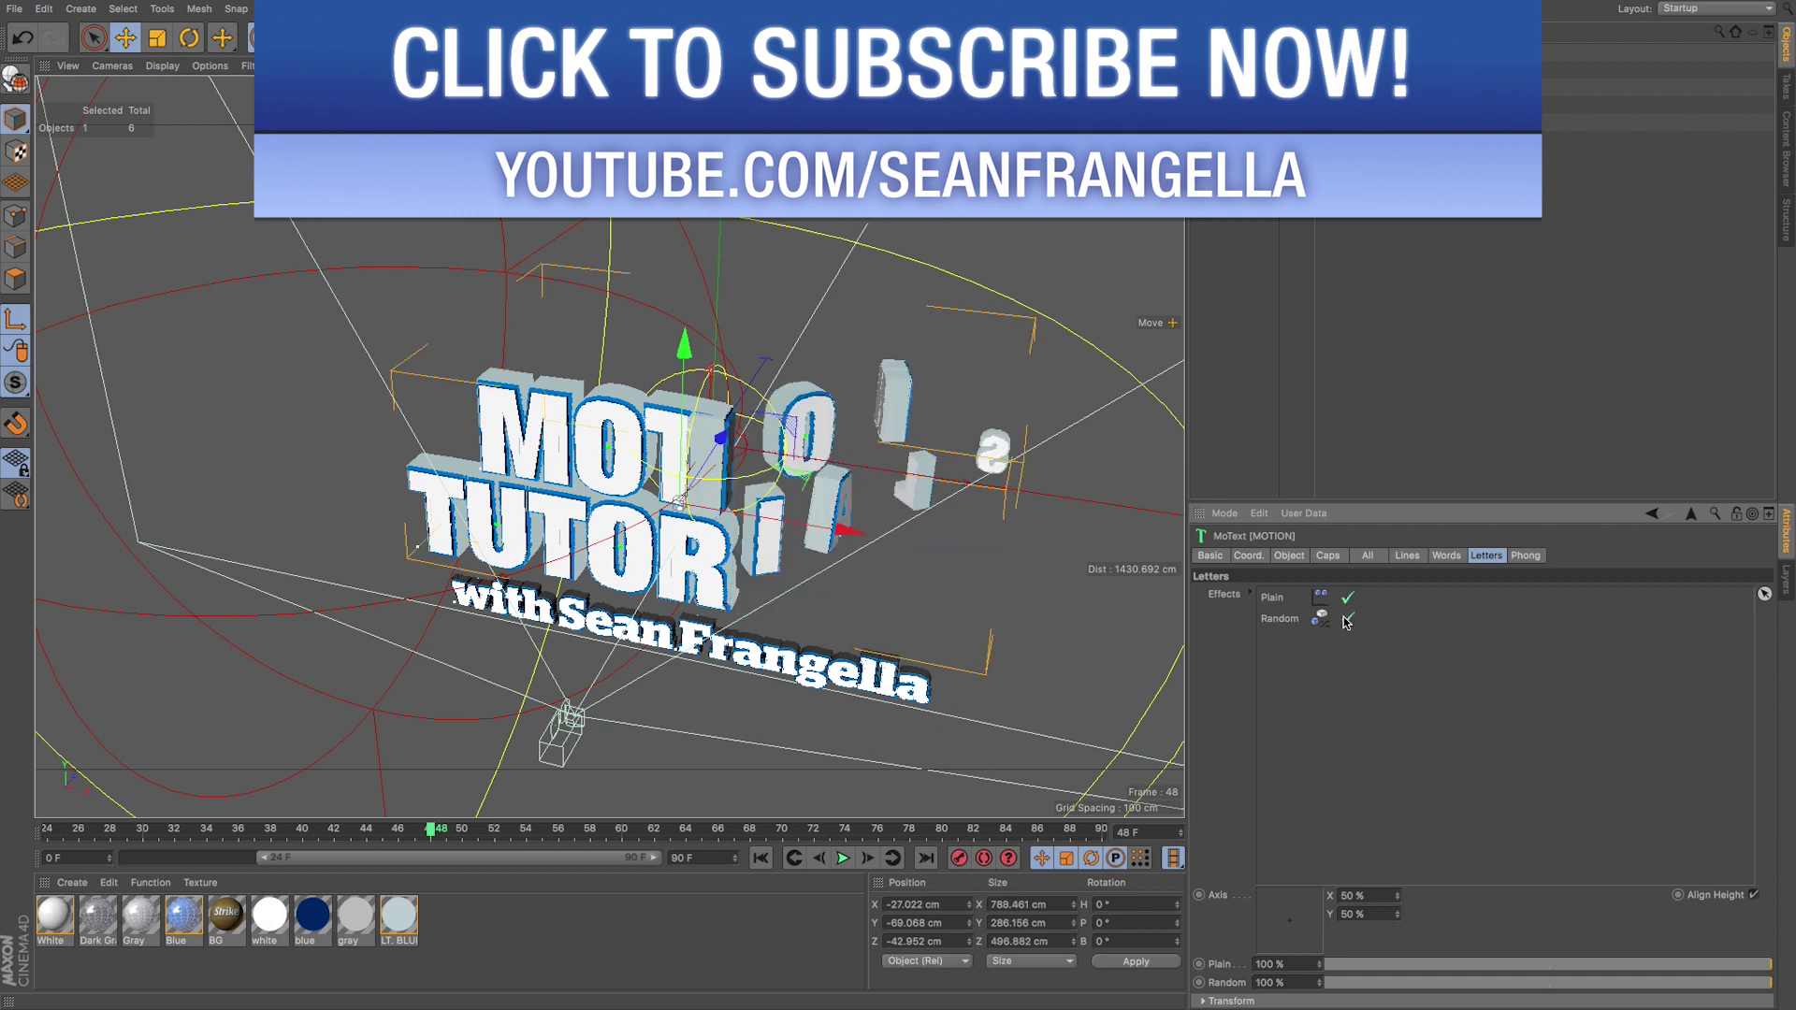